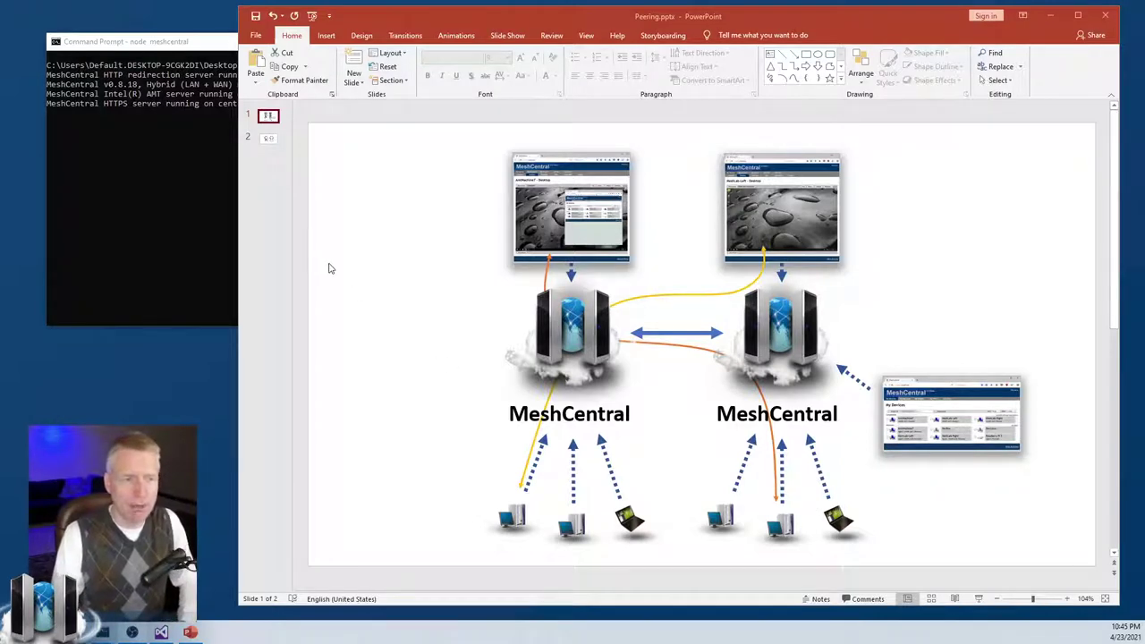
# - Review the load-balancer and multi-geo setup slide and the server peering slide, and minimize the presentation
pyautogui.click(276, 136)
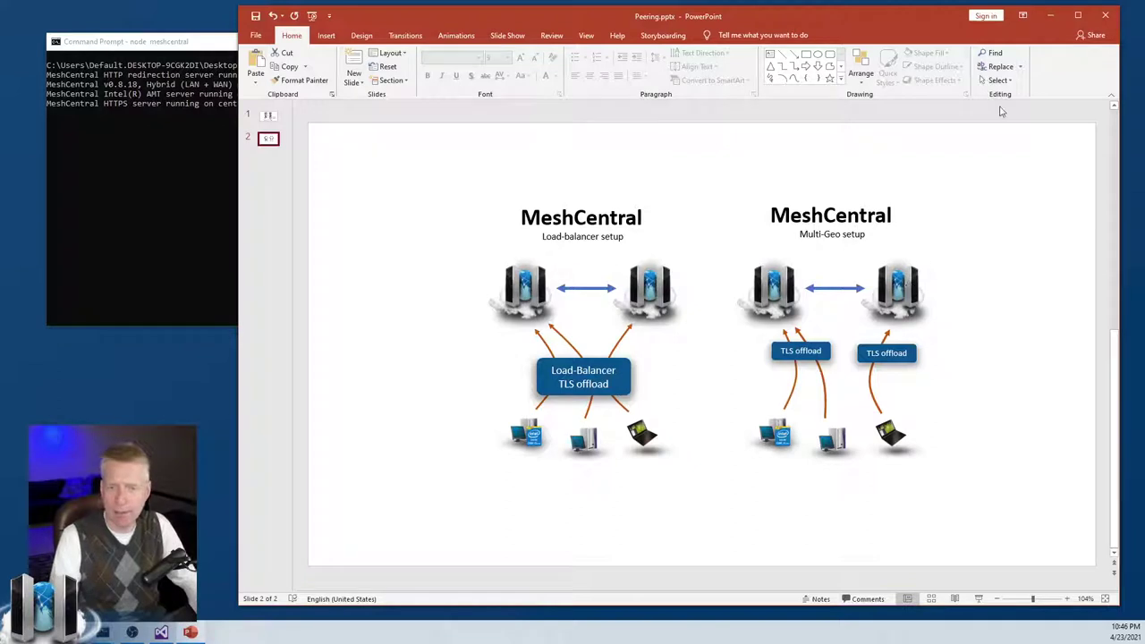
pyautogui.click(269, 116)
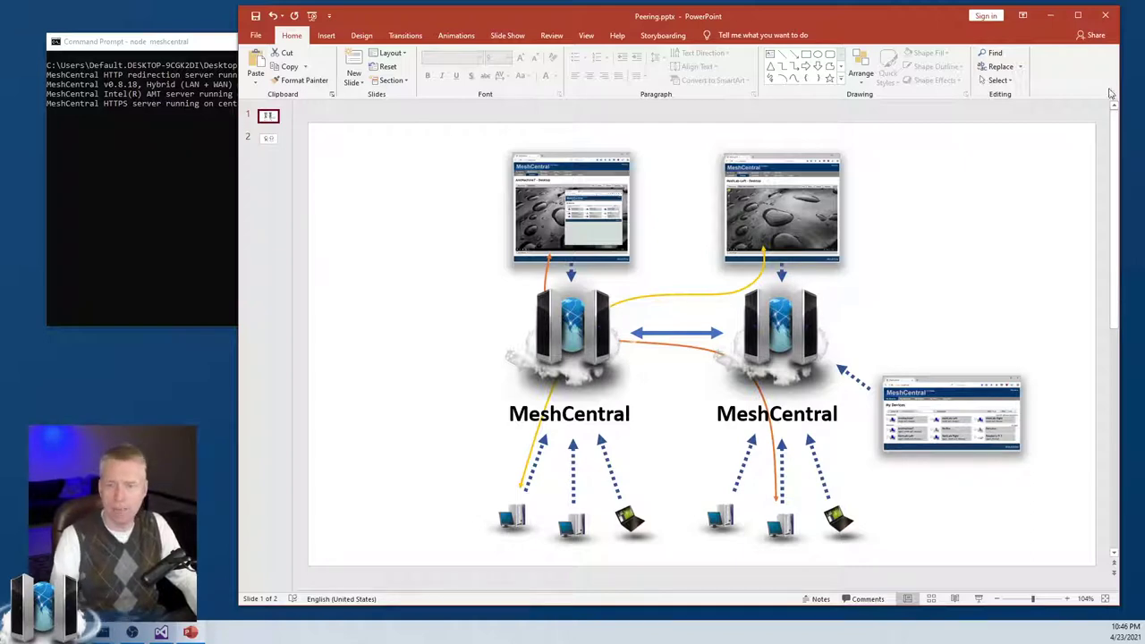
pyautogui.click(1050, 15)
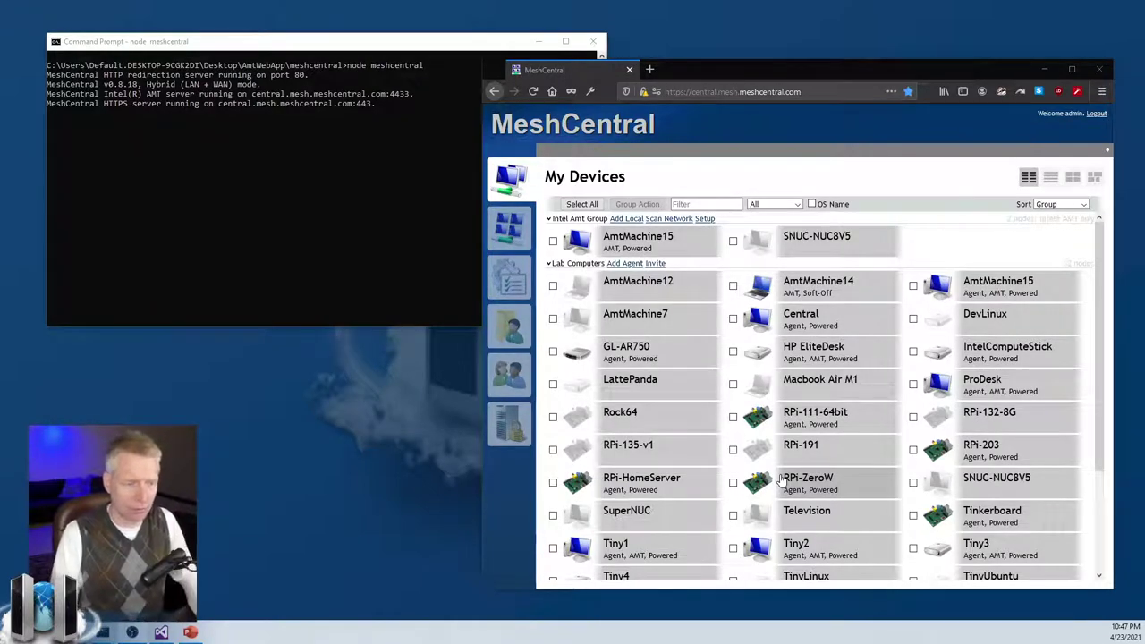
# - Switch to Visual Studio and examine the MongoDb and MongoDbChangeStream settings in configp1.json
pyautogui.moveTo(183, 631)
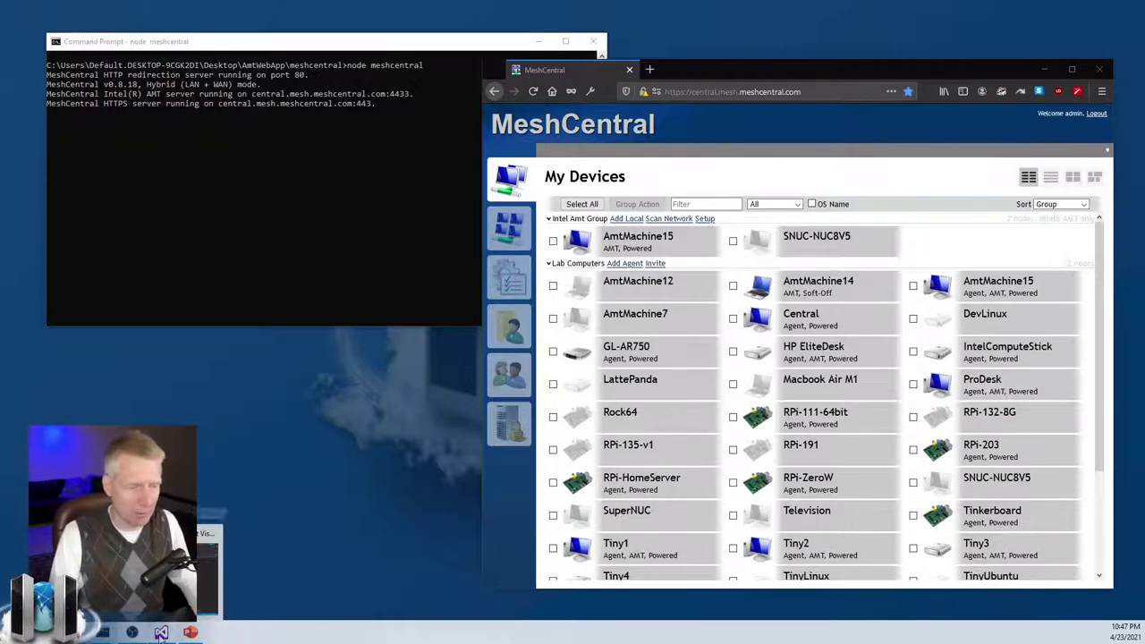
pyautogui.click(161, 631)
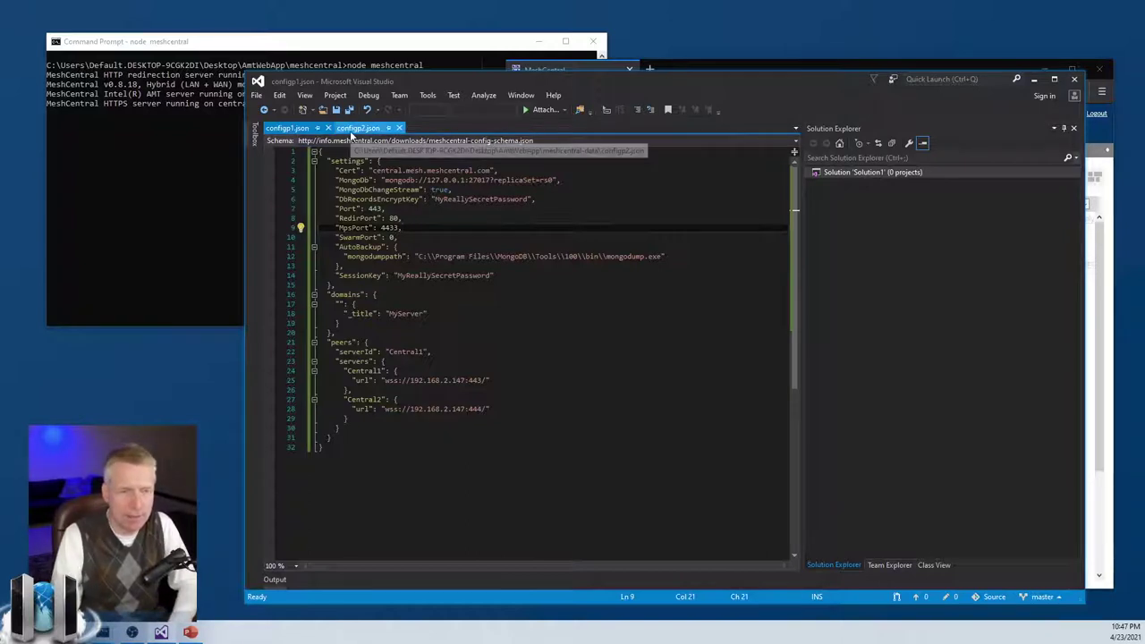
pyautogui.click(337, 179)
pyautogui.hotkey('shift', 'End')
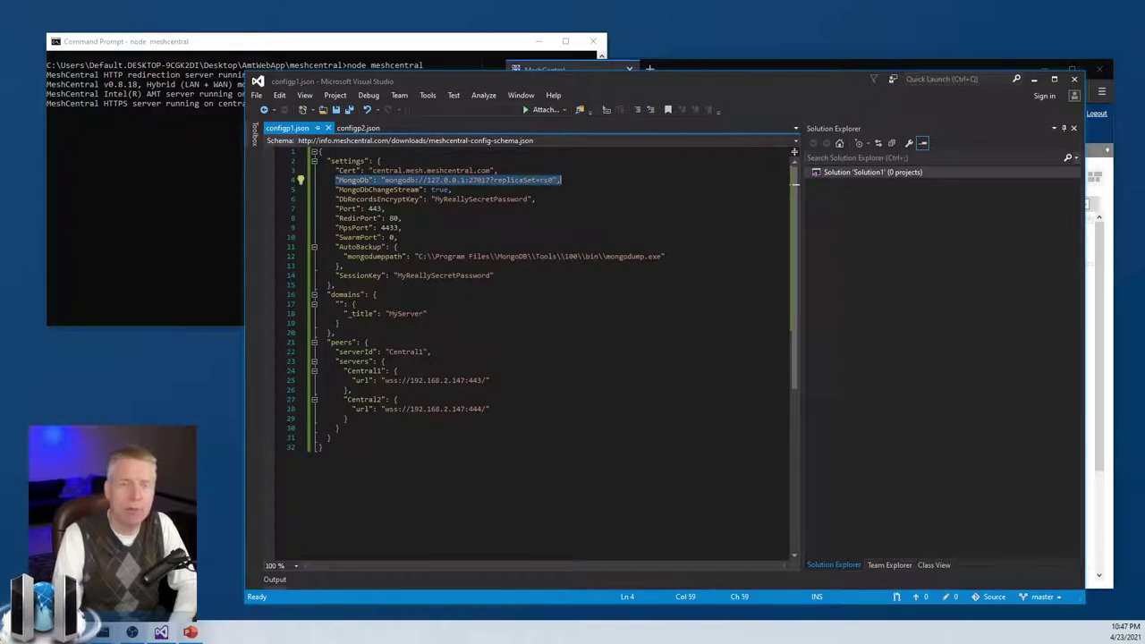
pyautogui.press('End')
pyautogui.moveTo(561, 180); pyautogui.dragTo(501, 180)
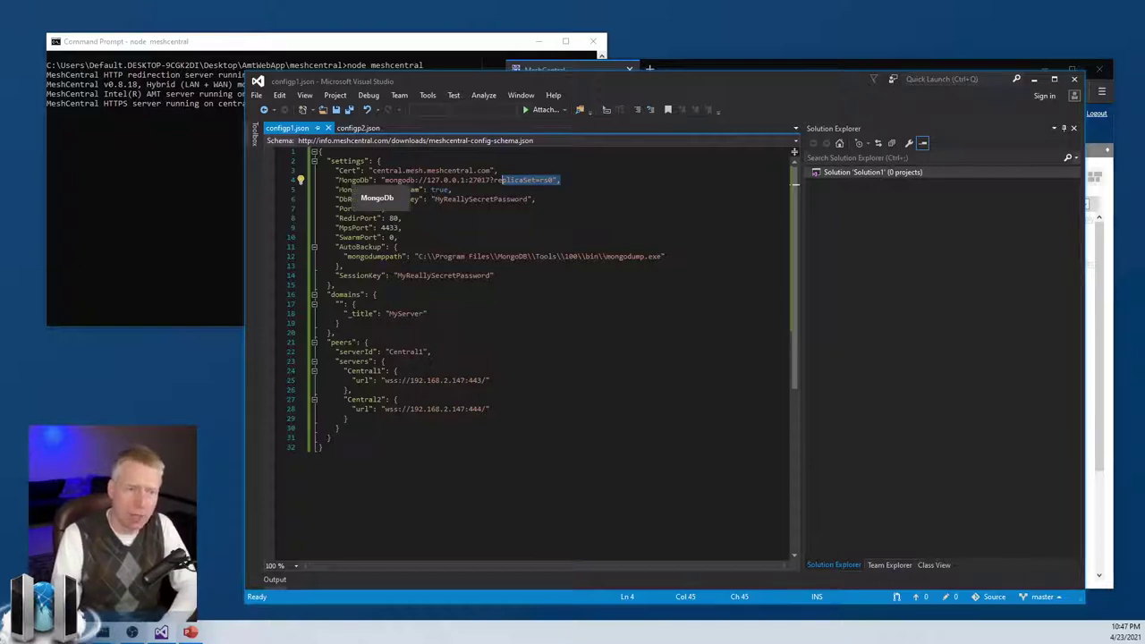
pyautogui.doubleClick(380, 189)
pyautogui.hotkey('shift', 'End')
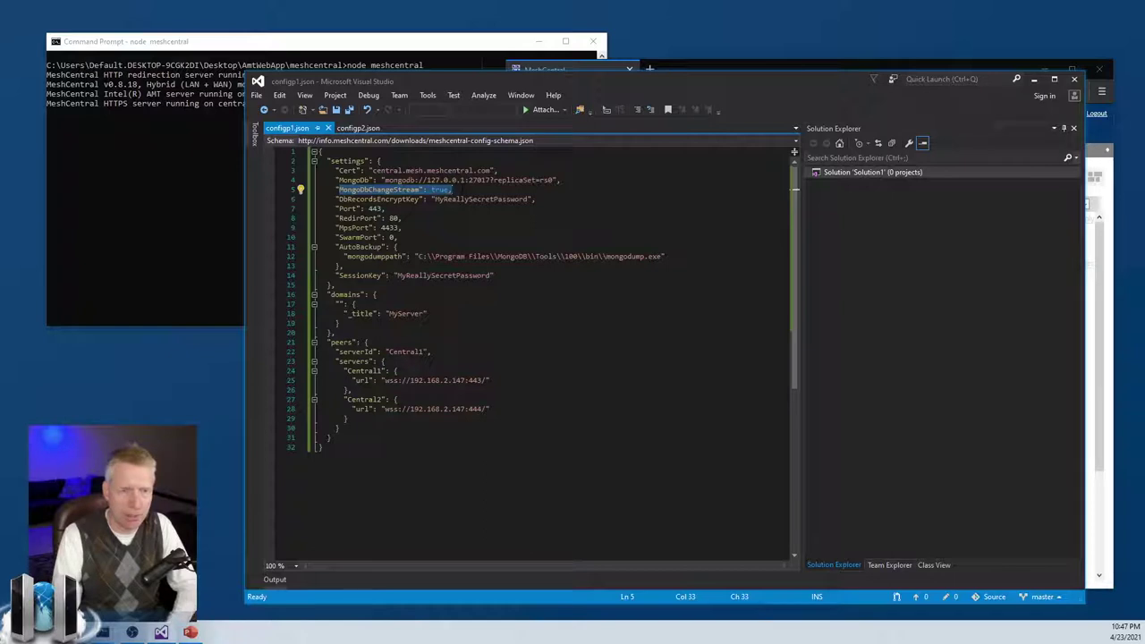
pyautogui.press('End')
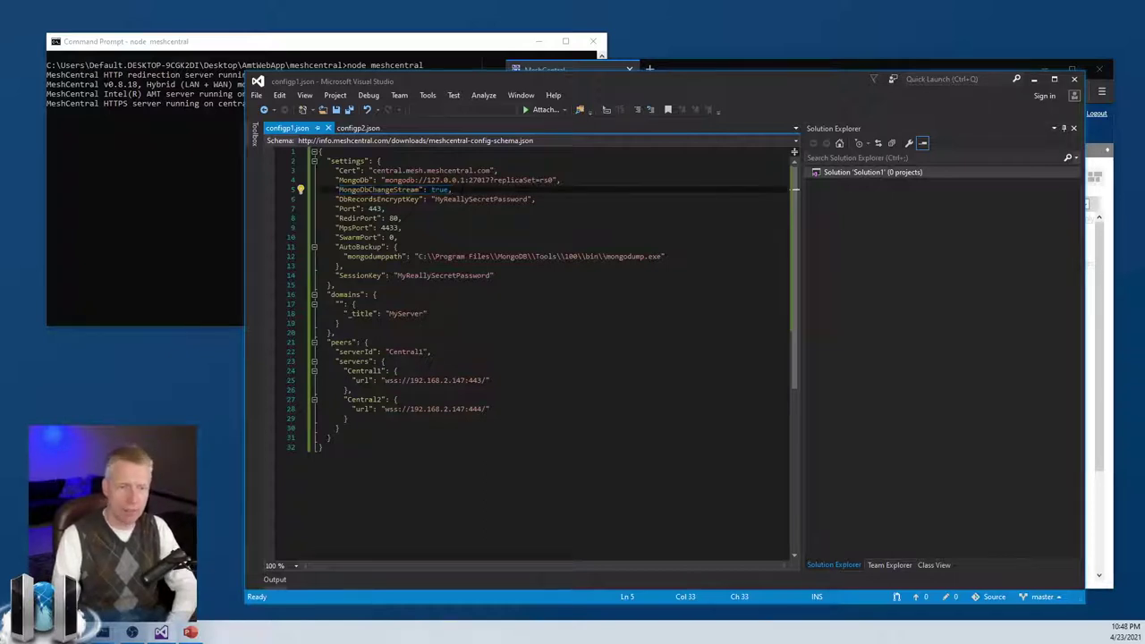
pyautogui.hotkey('shift', 'Up')
pyautogui.hotkey('shift', 'Home')
pyautogui.hotkey('shift', 'Home')
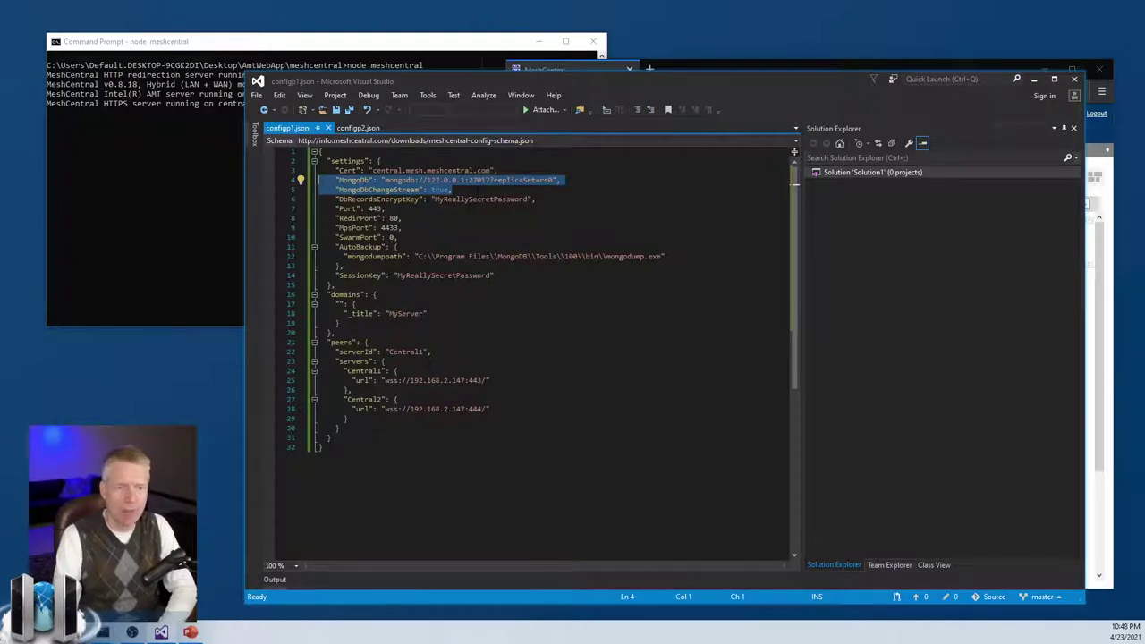
pyautogui.click(452, 190)
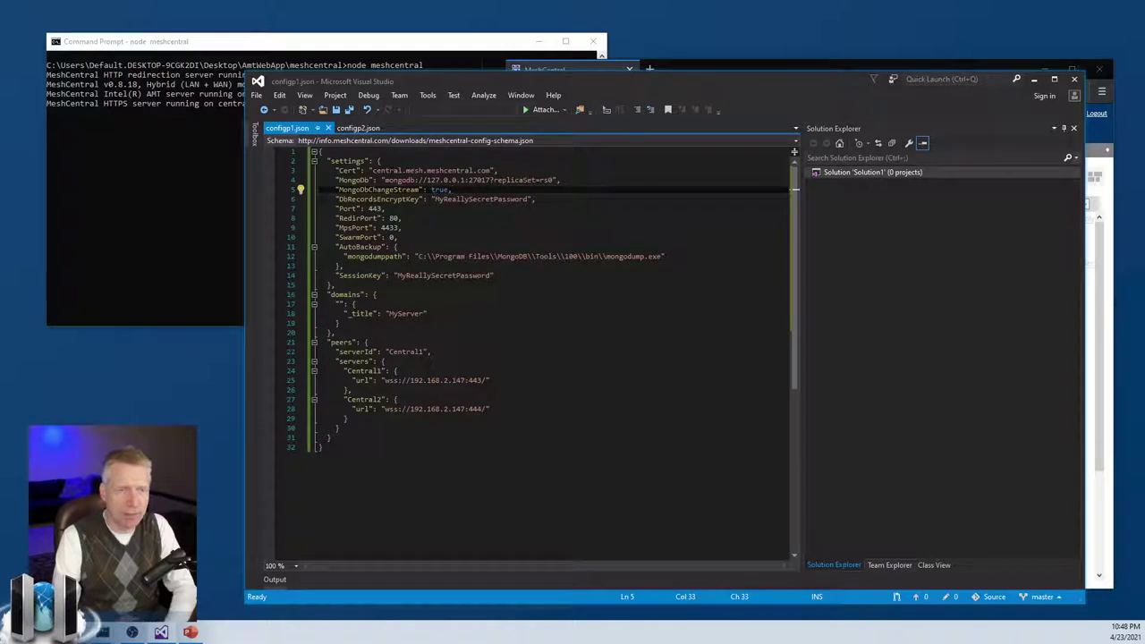
# - Compare the Port, RedirPort and MpsPort settings in configp2.json with those in configp1.json
pyautogui.click(358, 128)
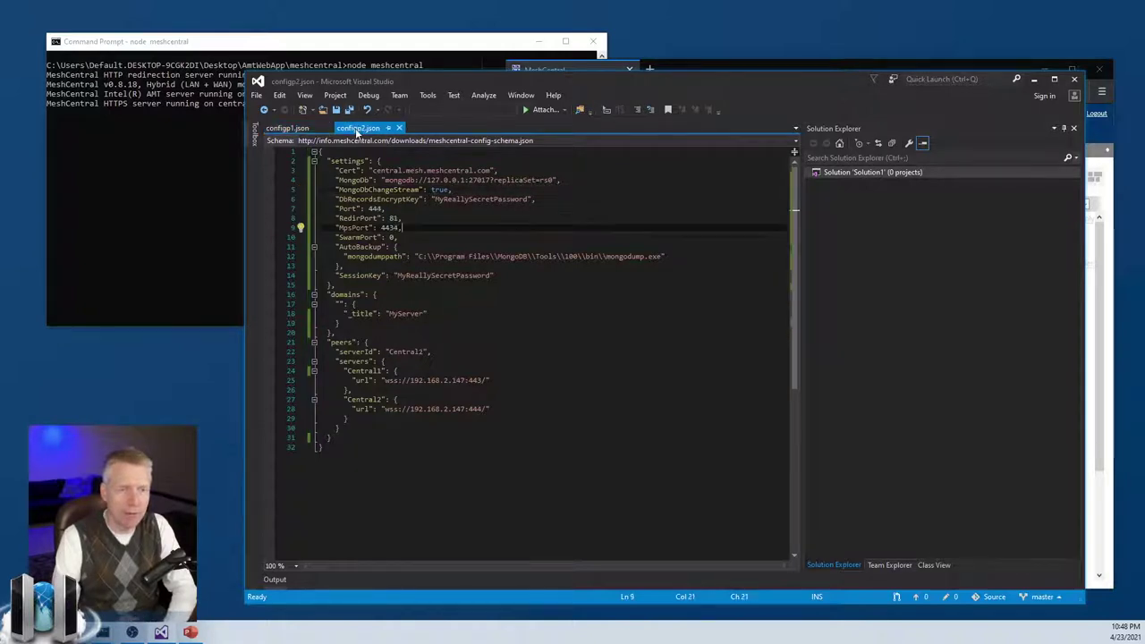
pyautogui.click(288, 128)
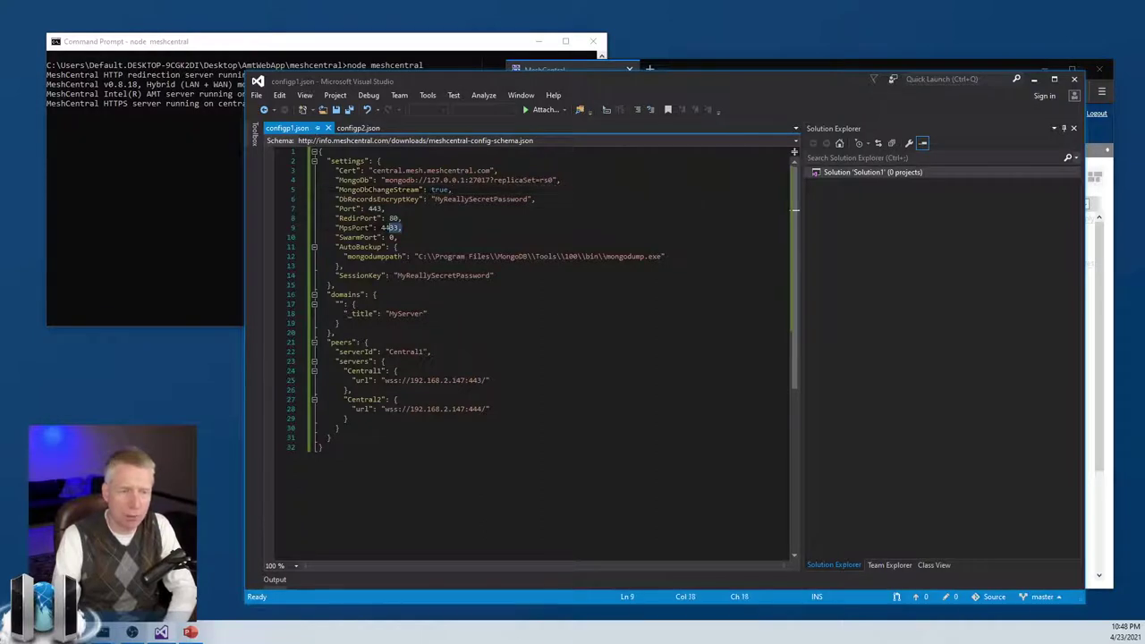
pyautogui.moveTo(404, 228); pyautogui.dragTo(319, 208)
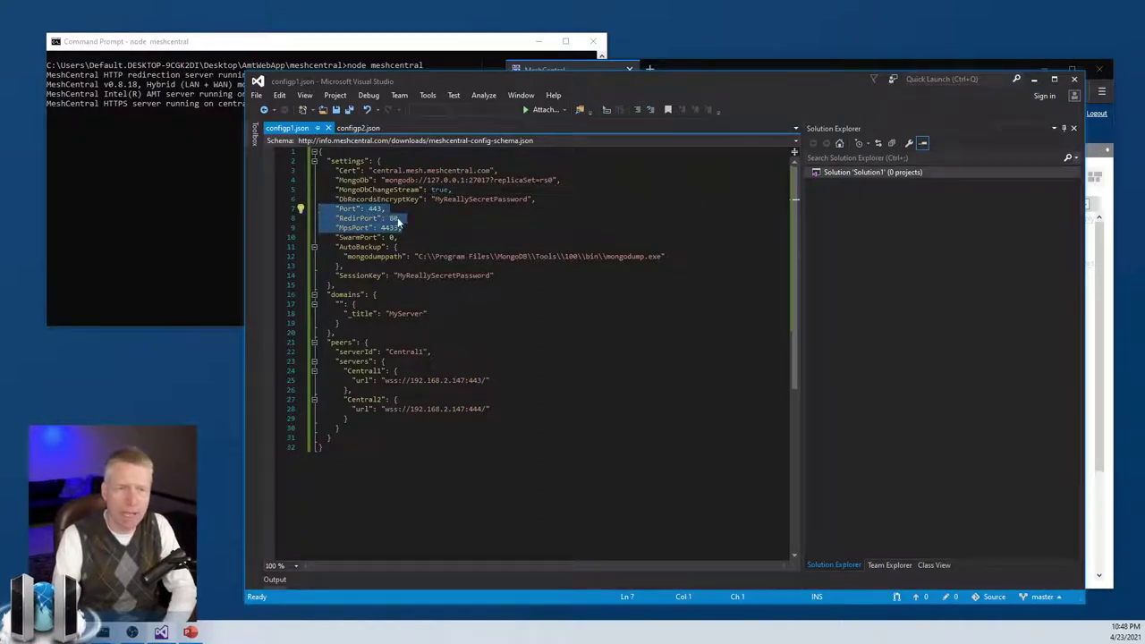
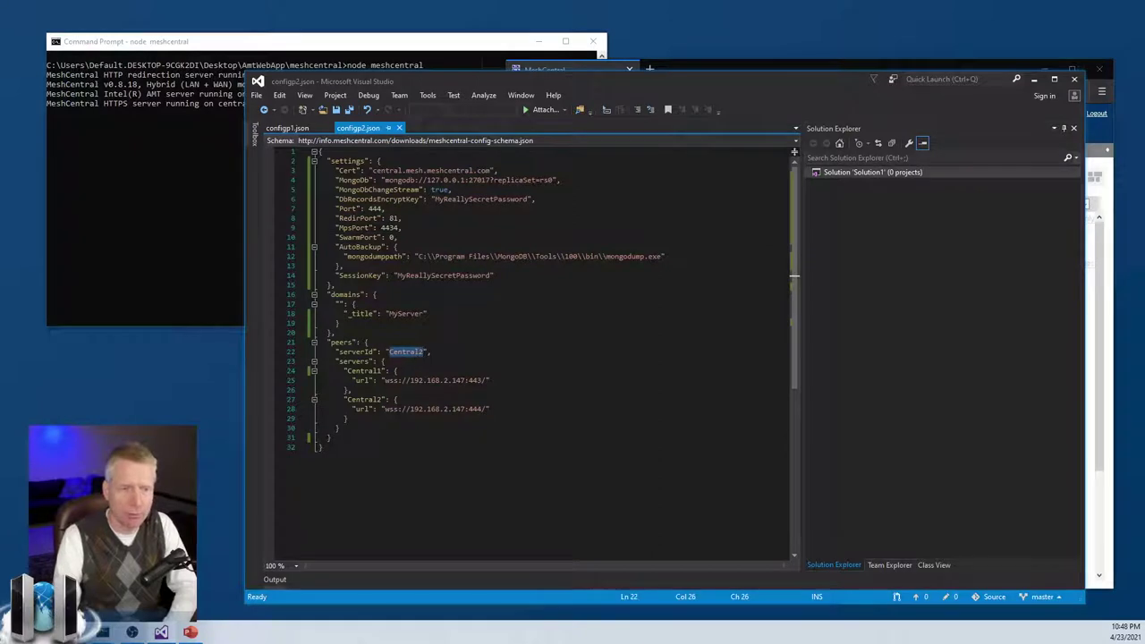
# - Examine the peers section of configp1.json, checking the serverId, the Central1 and Central2 entries and the Central2 URL
pyautogui.hotkey('ctrl', 'Tab')
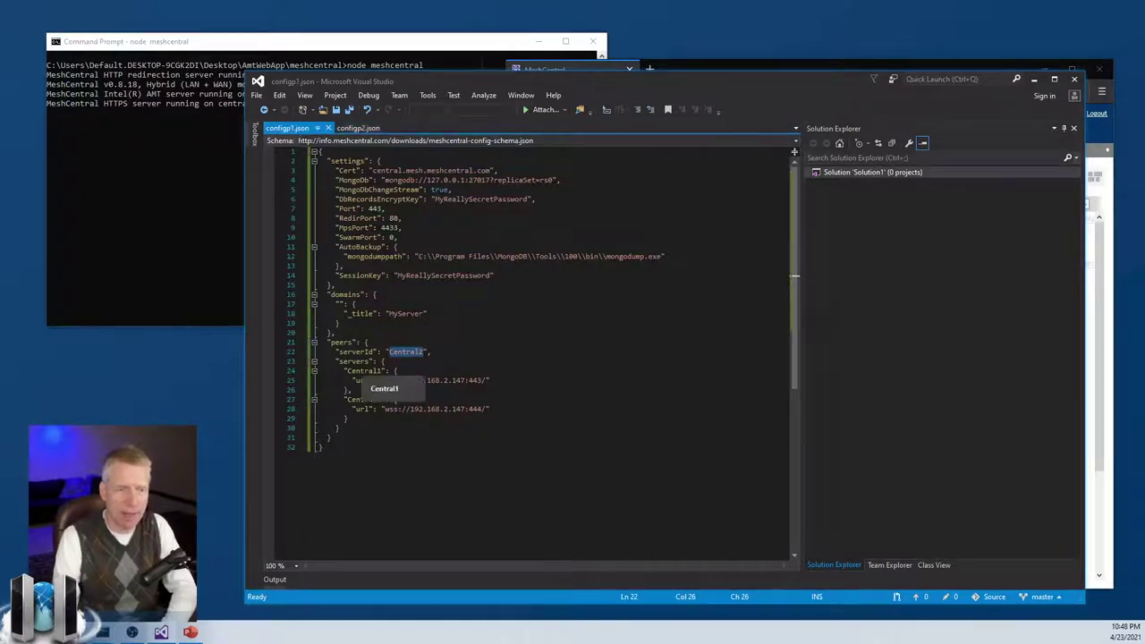
pyautogui.doubleClick(364, 370)
pyautogui.click(364, 399)
pyautogui.doubleClick(364, 398)
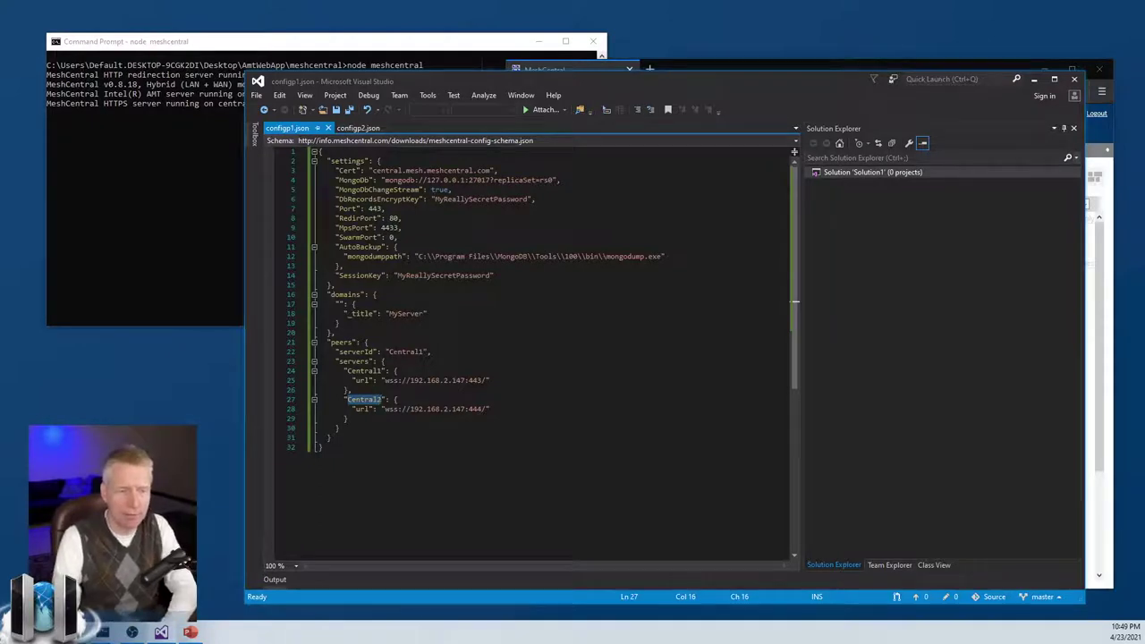
pyautogui.doubleClick(406, 352)
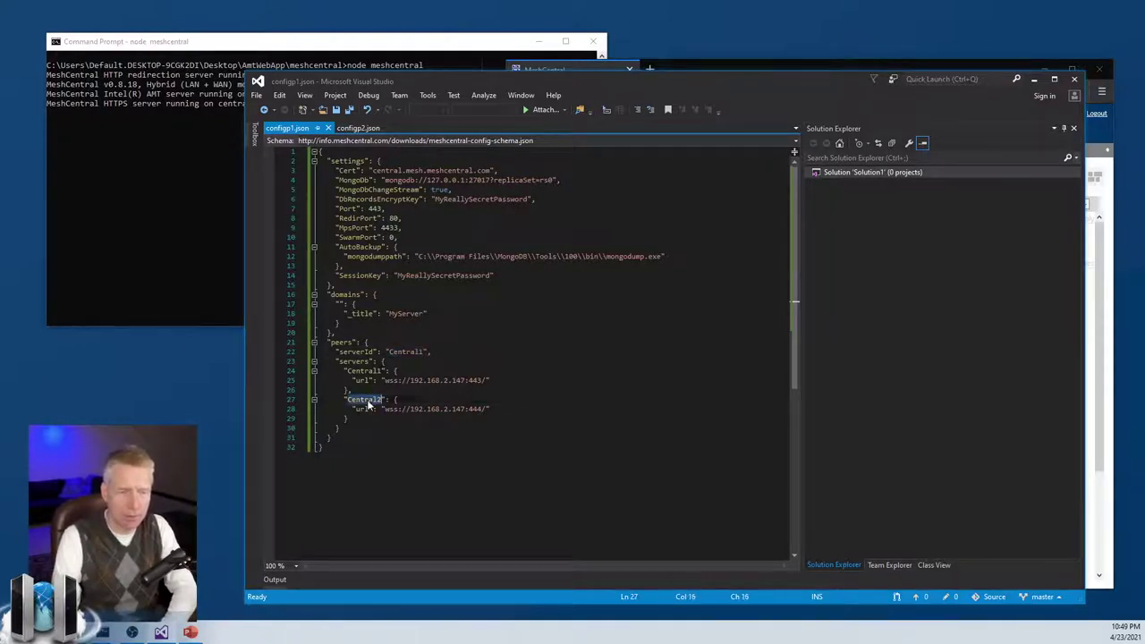
pyautogui.moveTo(382, 408); pyautogui.dragTo(490, 409)
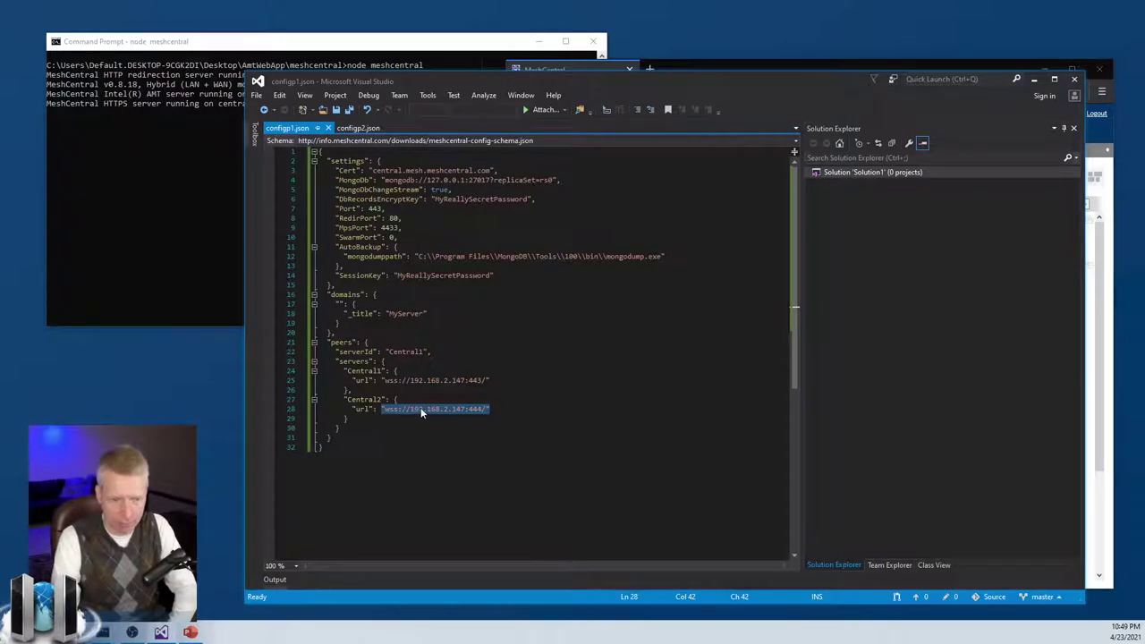
pyautogui.moveTo(385, 408); pyautogui.dragTo(483, 409)
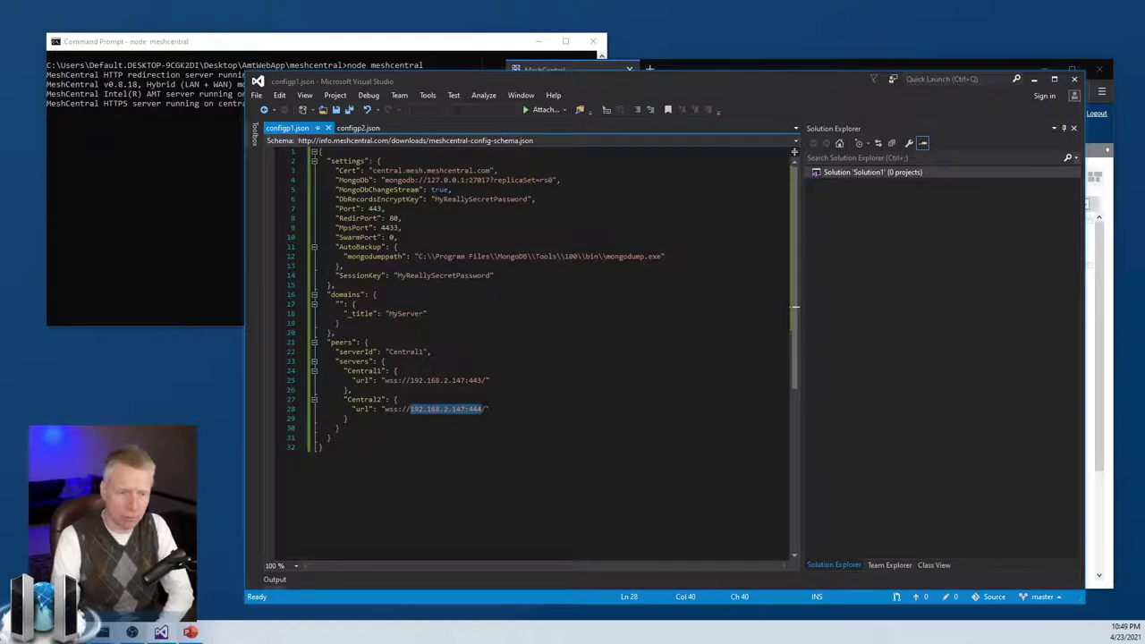
pyautogui.moveTo(488, 408); pyautogui.dragTo(458, 409)
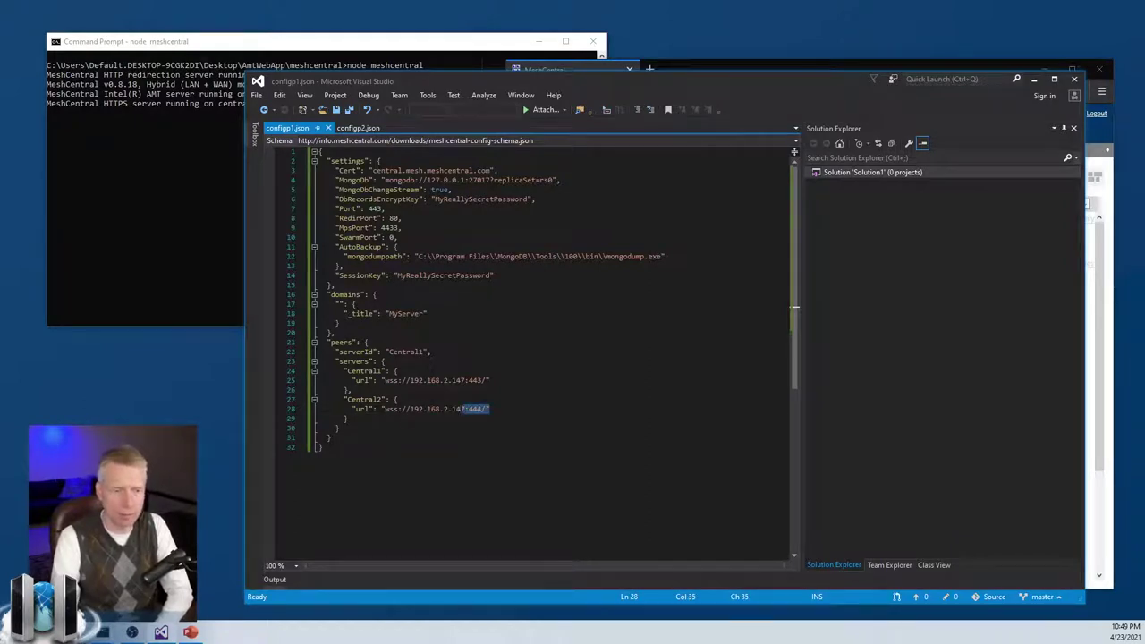
# - Inspect the Central1 and Central2 server entries and their URLs in the peers section of configp2.json
pyautogui.click(358, 128)
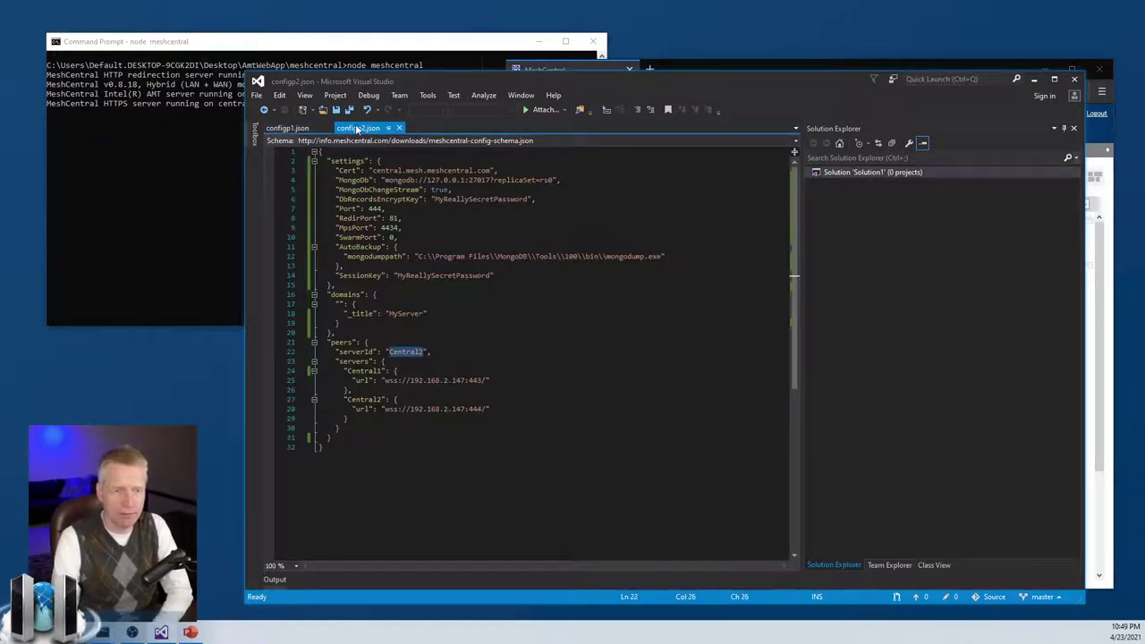
pyautogui.click(416, 380)
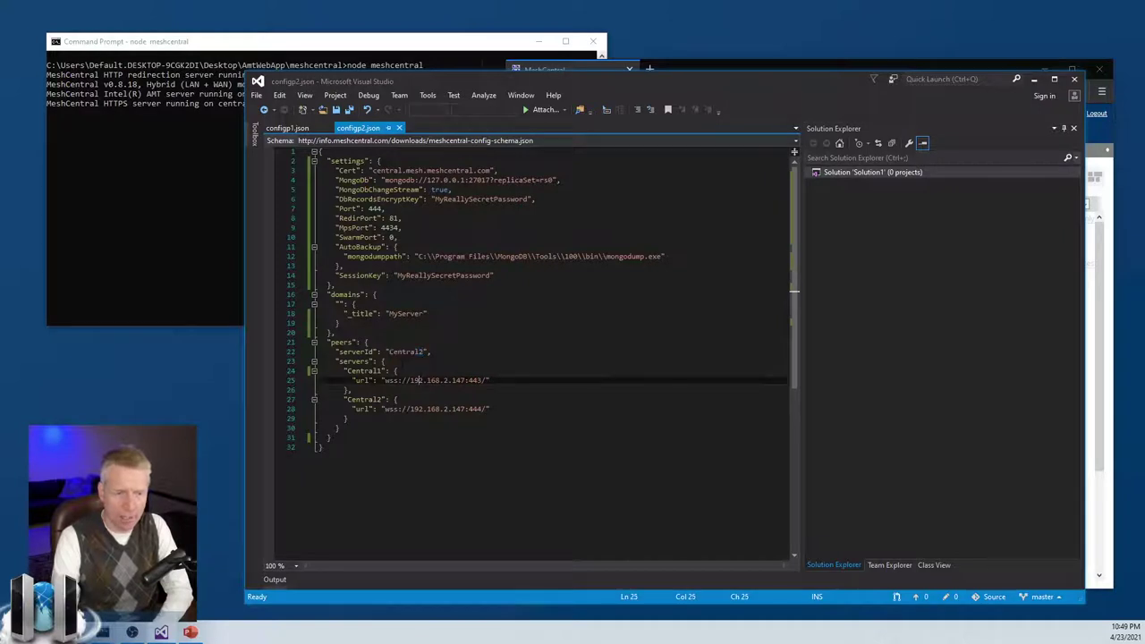
pyautogui.moveTo(490, 409); pyautogui.dragTo(345, 370)
pyautogui.doubleClick(362, 370)
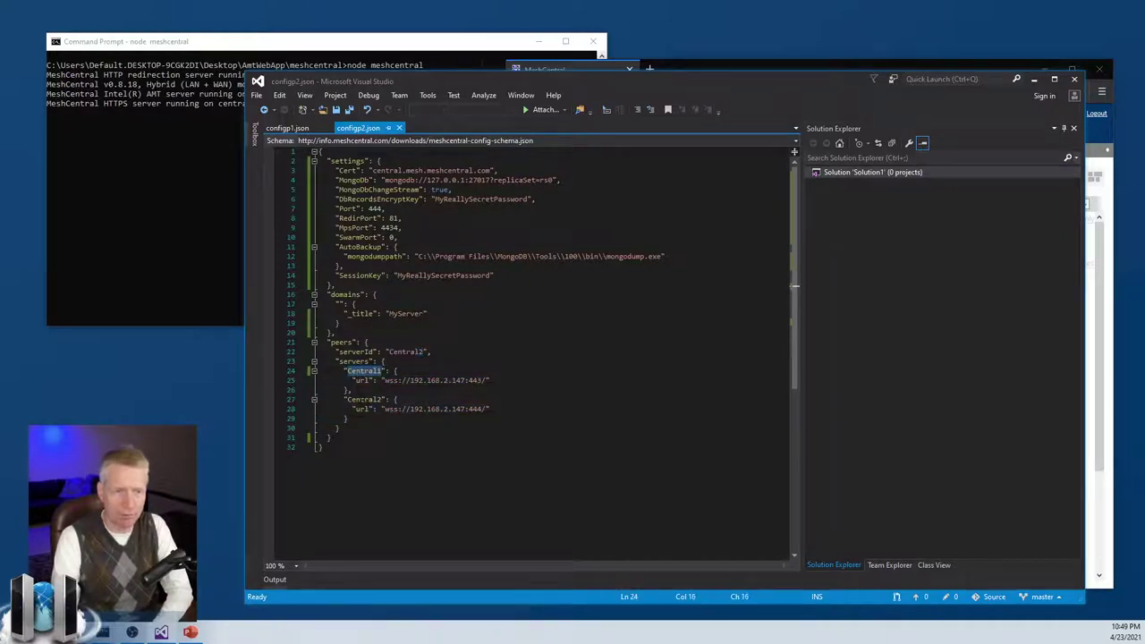
pyautogui.doubleClick(362, 399)
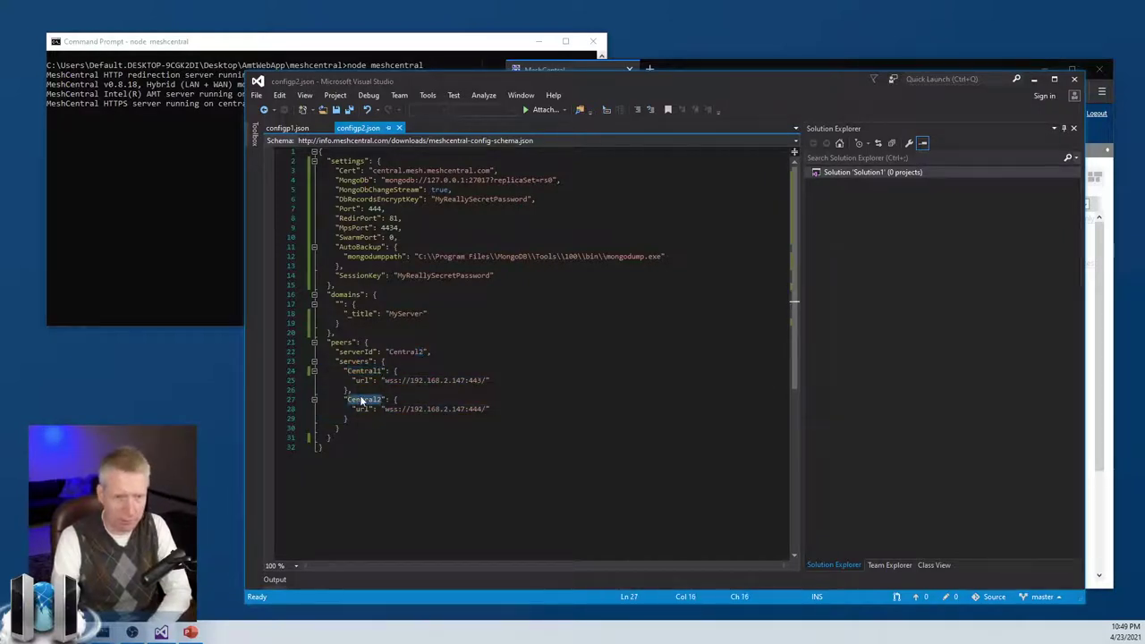
pyautogui.moveTo(396, 380); pyautogui.dragTo(490, 380)
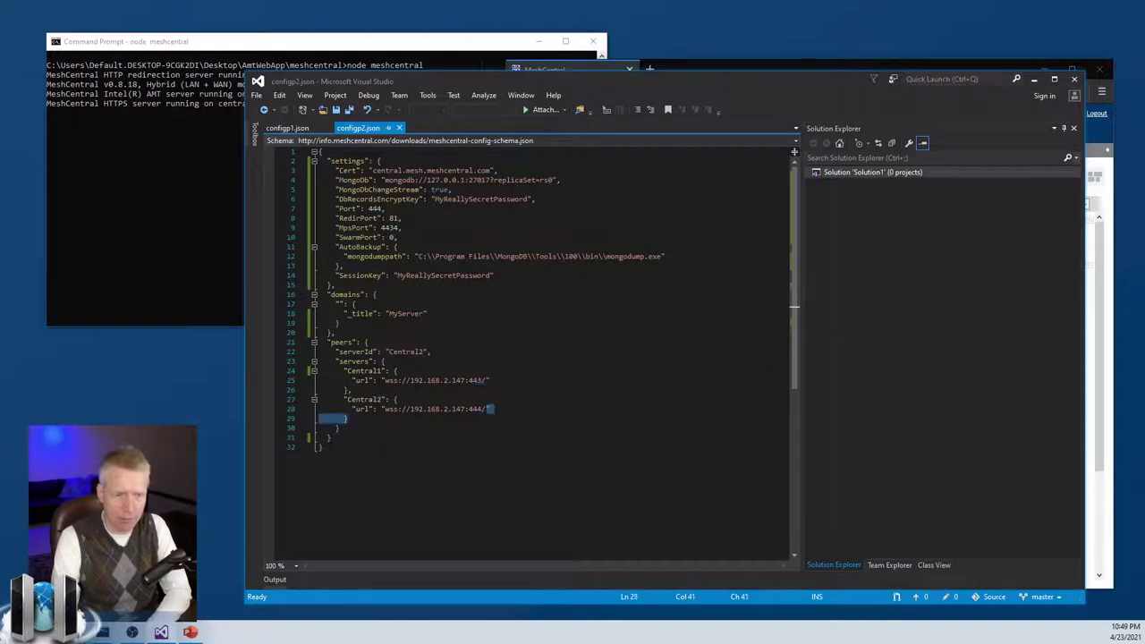
pyautogui.click(445, 409)
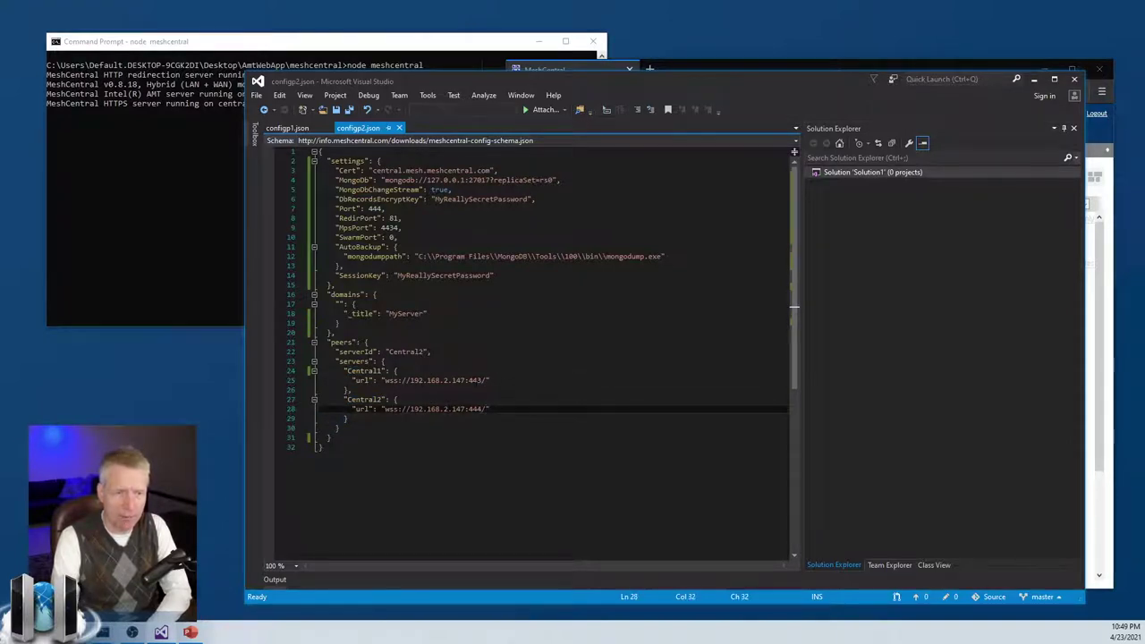
# - Check the serverId in configp2.json against the server names listed in its peers section
pyautogui.moveTo(386, 352); pyautogui.dragTo(429, 354)
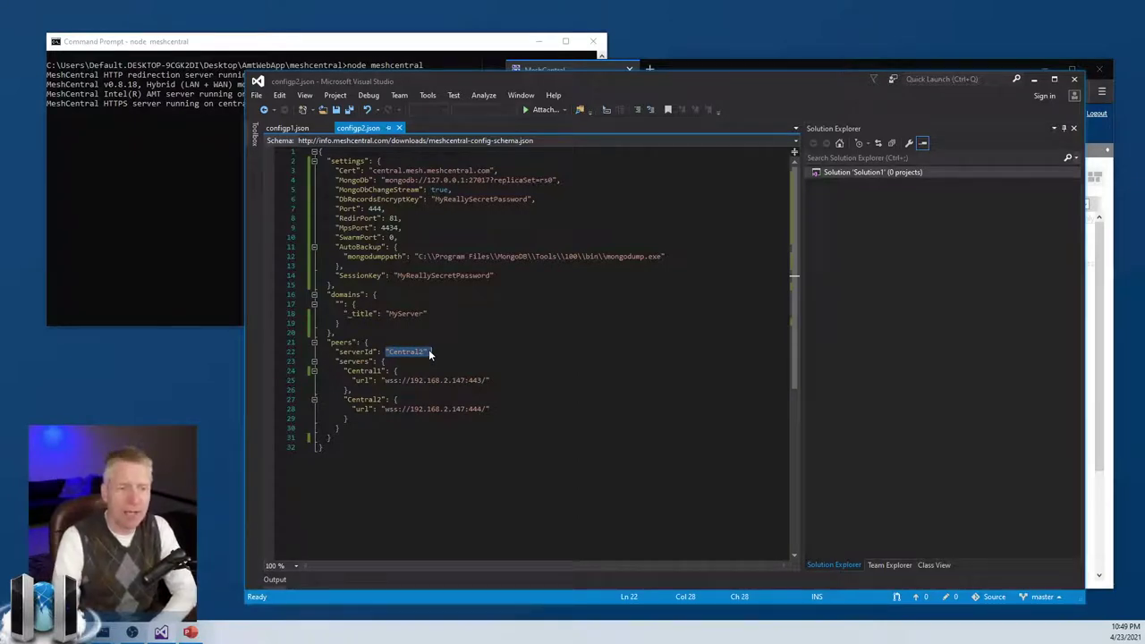
pyautogui.press('End')
pyautogui.press('Down')
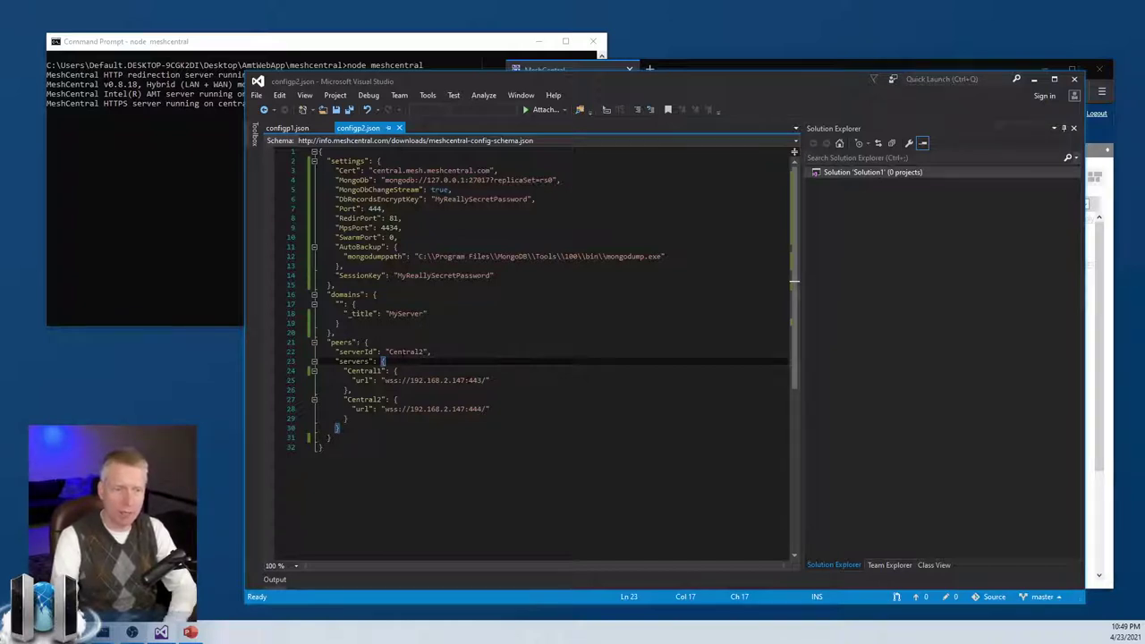
pyautogui.doubleClick(364, 371)
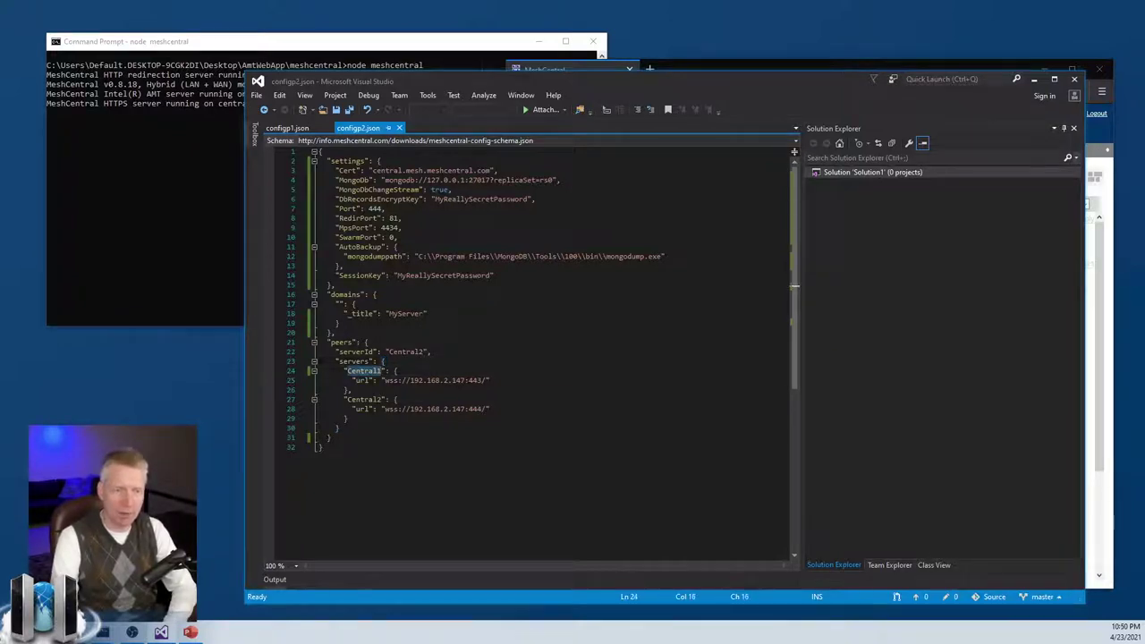
pyautogui.doubleClick(364, 399)
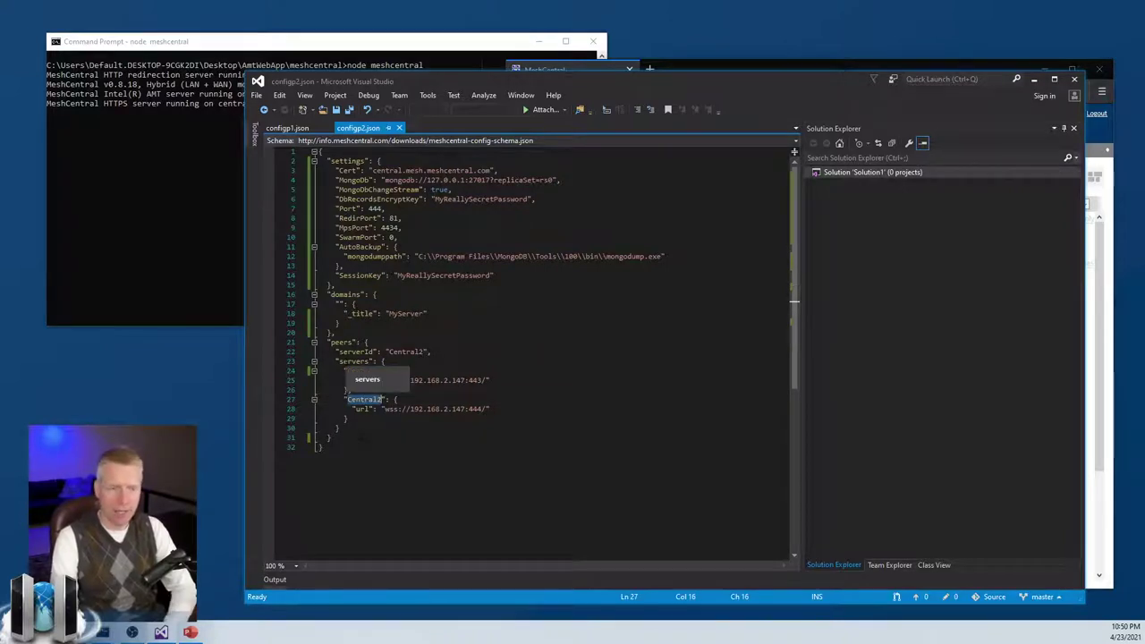
pyautogui.moveTo(320, 351); pyautogui.dragTo(357, 361)
pyautogui.click(431, 351)
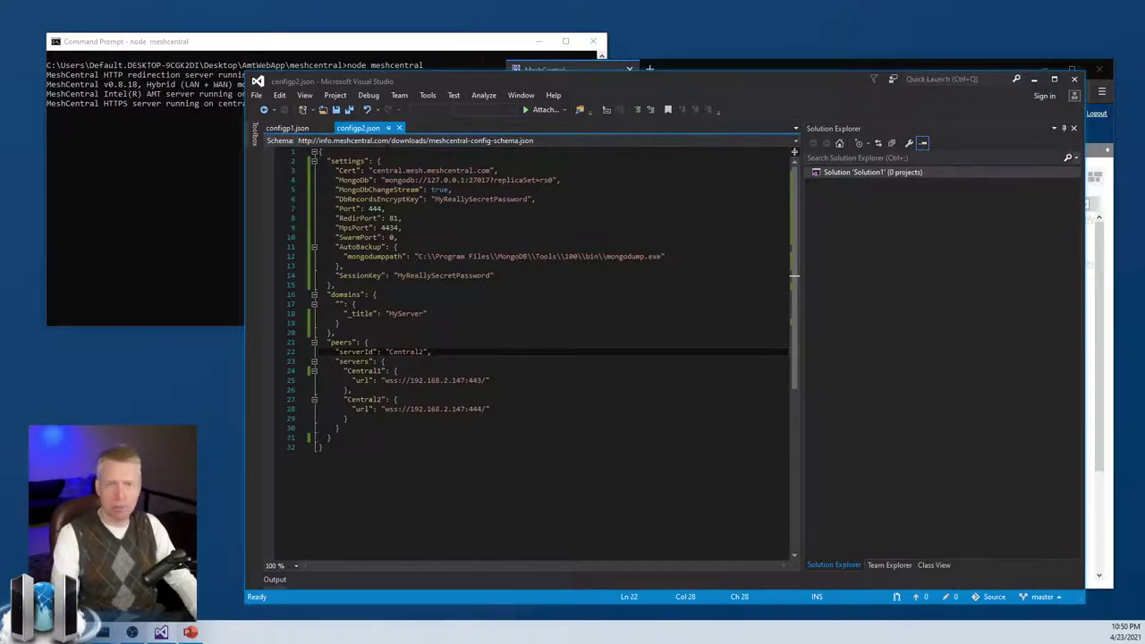
# - Minimize Visual Studio, switch to Command Prompt and stop the running MeshCentral server
pyautogui.click(1034, 78)
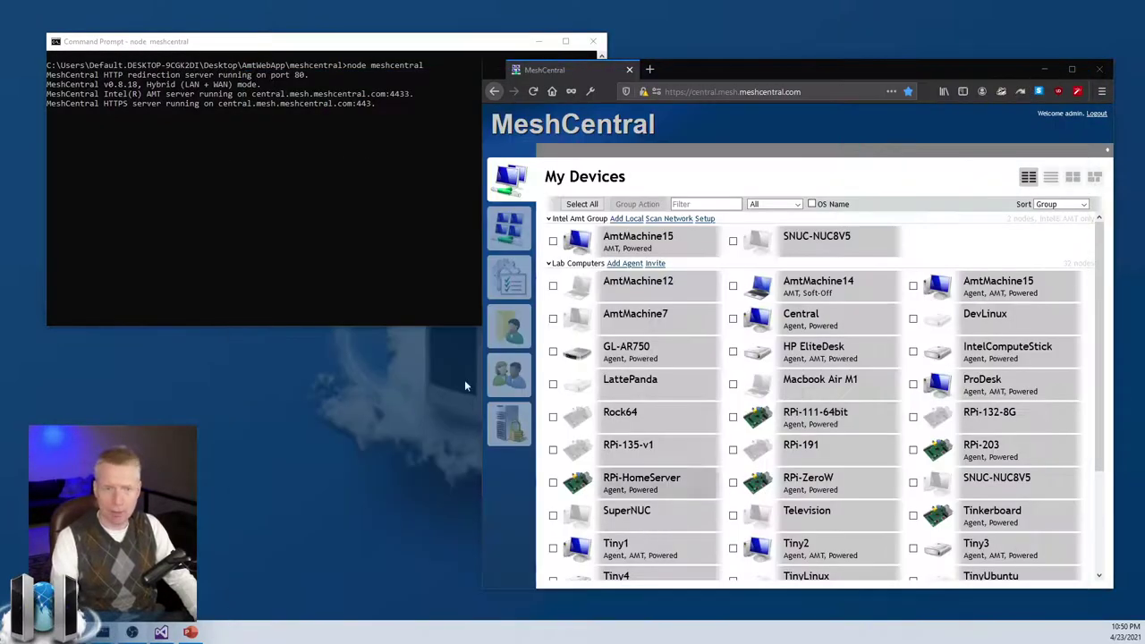
pyautogui.click(351, 262)
pyautogui.hotkey('ctrl', 'c')
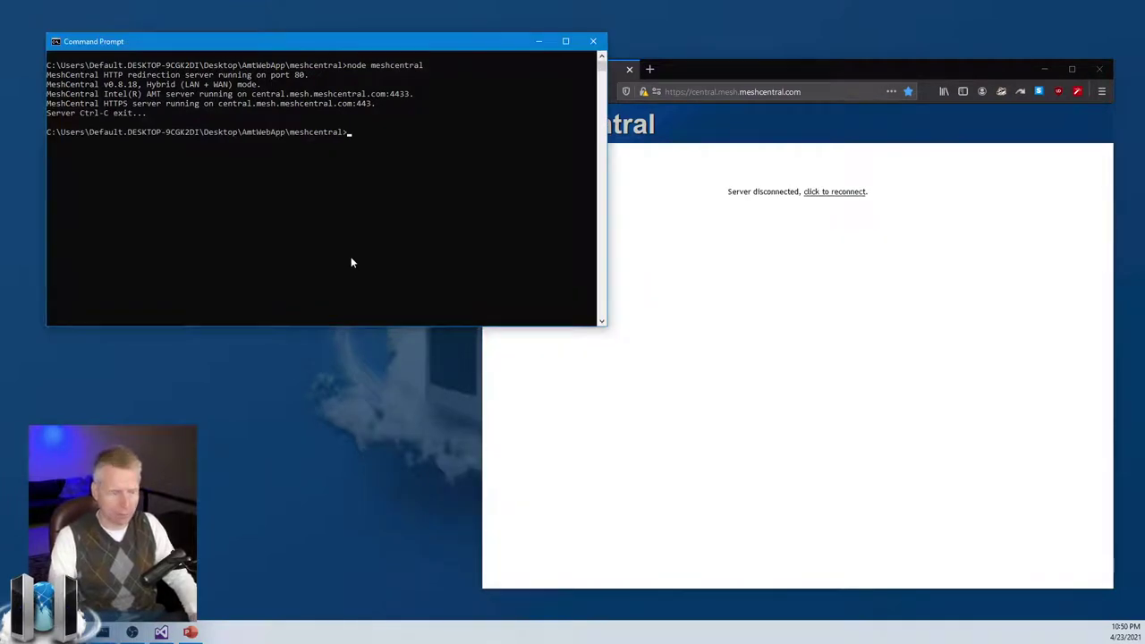
# - Clear the console and start the first peer server with node meshcentral --configfile configp1.json
pyautogui.write('cls')
pyautogui.press('Return')
pyautogui.press('Up')
pyautogui.press('Up')
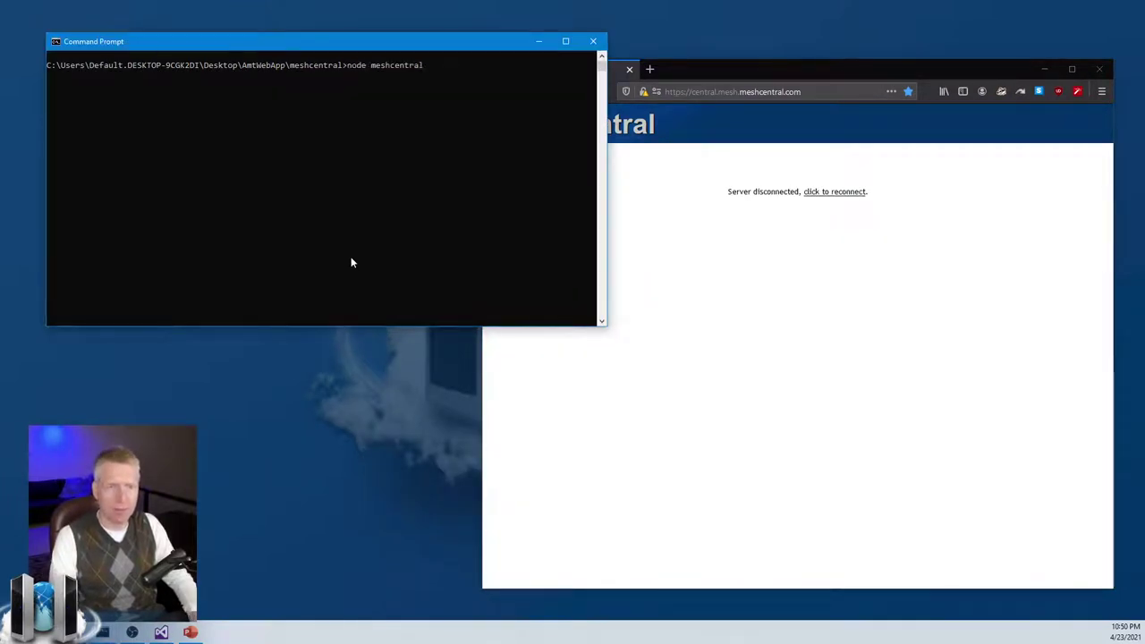
pyautogui.press('Up')
pyautogui.press('Up')
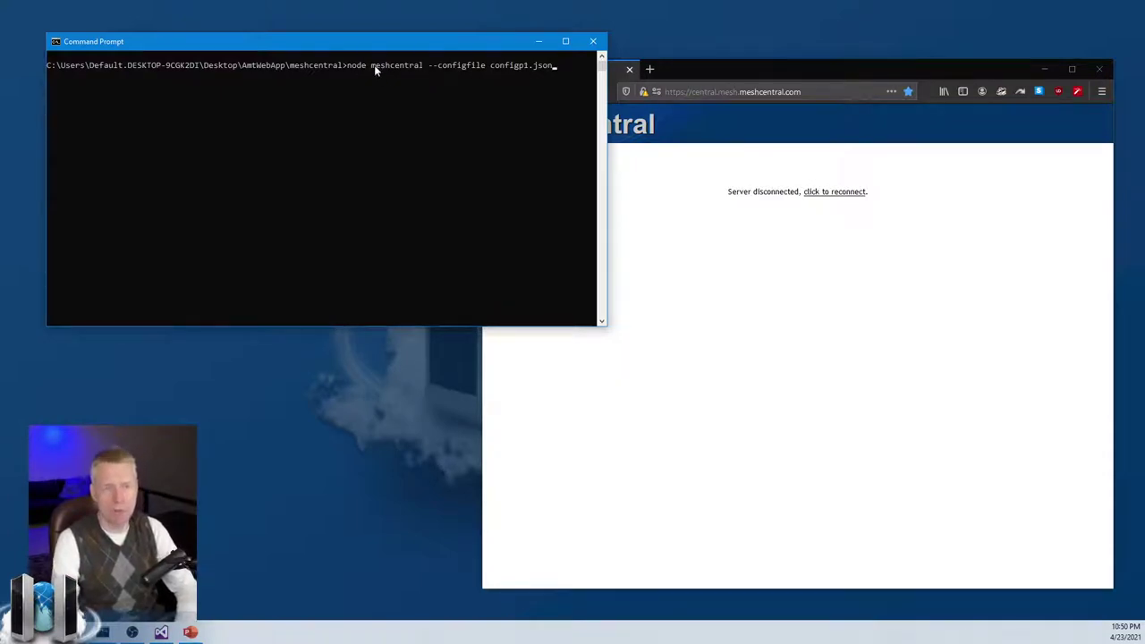
pyautogui.click(438, 64)
pyautogui.moveTo(515, 71); pyautogui.dragTo(553, 72)
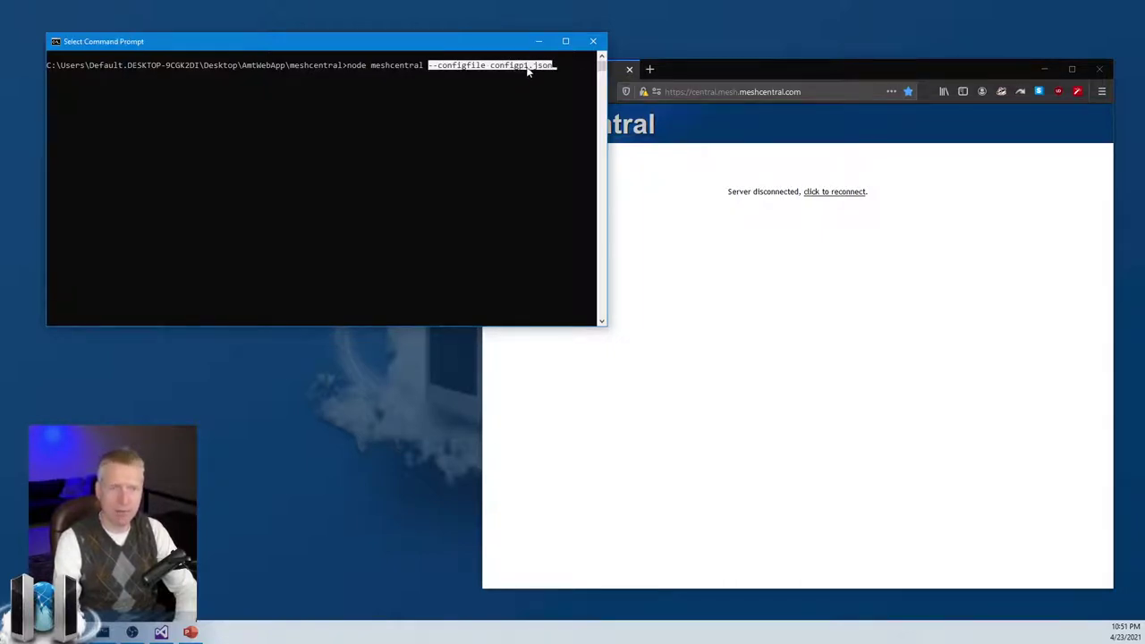
pyautogui.press('Return')
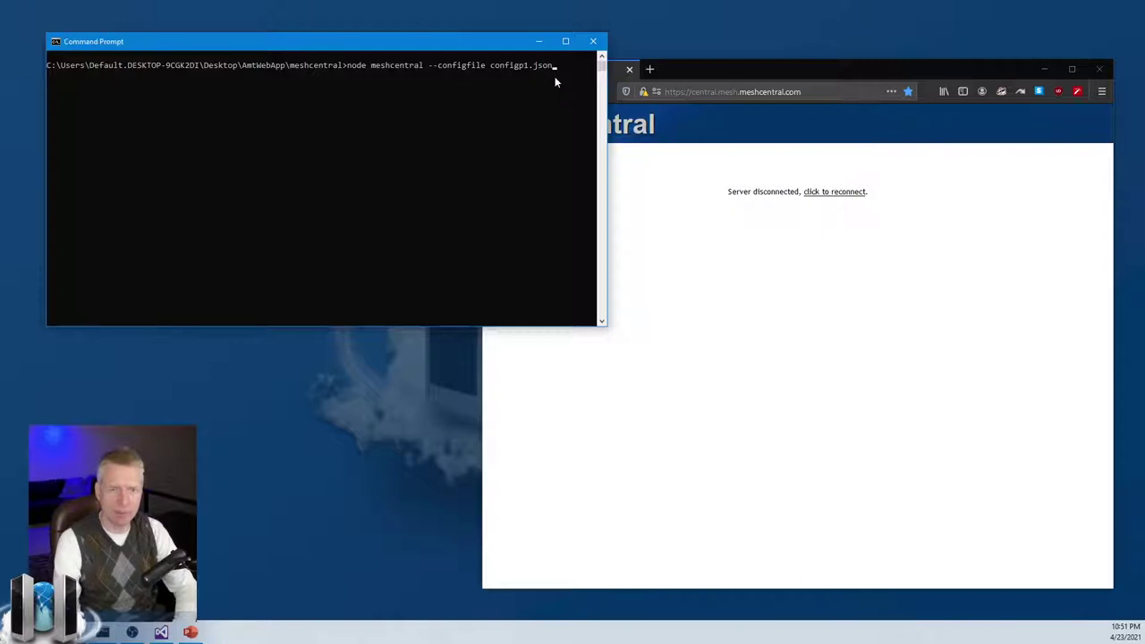
pyautogui.press('Return')
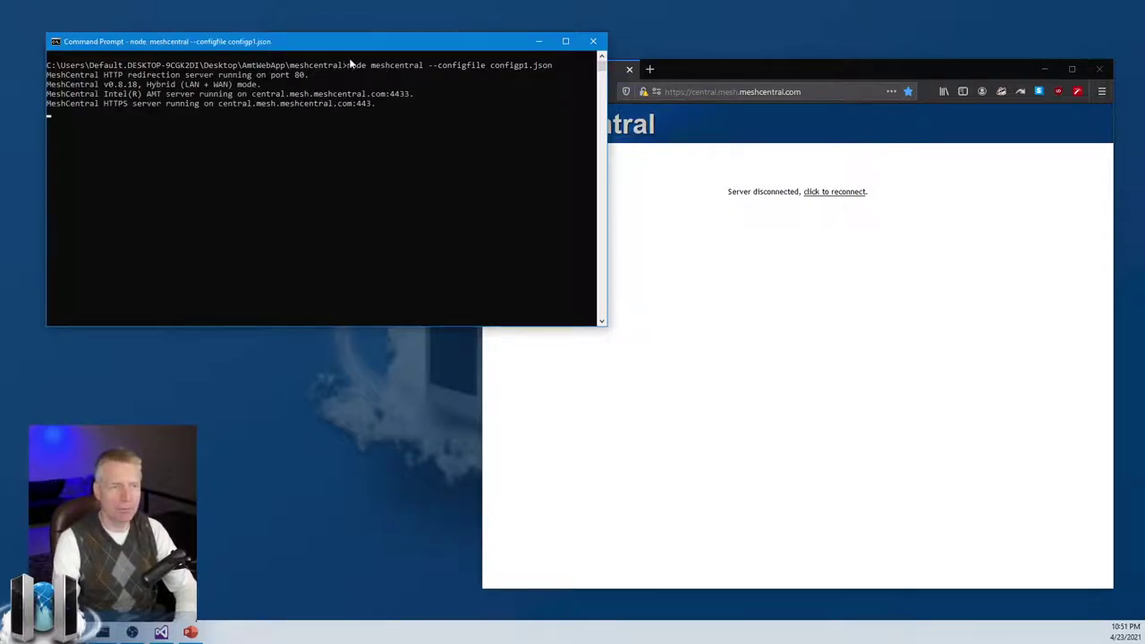
# - Switch to the browser, reload the disconnected MeshCentral page and filter the device list to Online
pyautogui.click(760, 228)
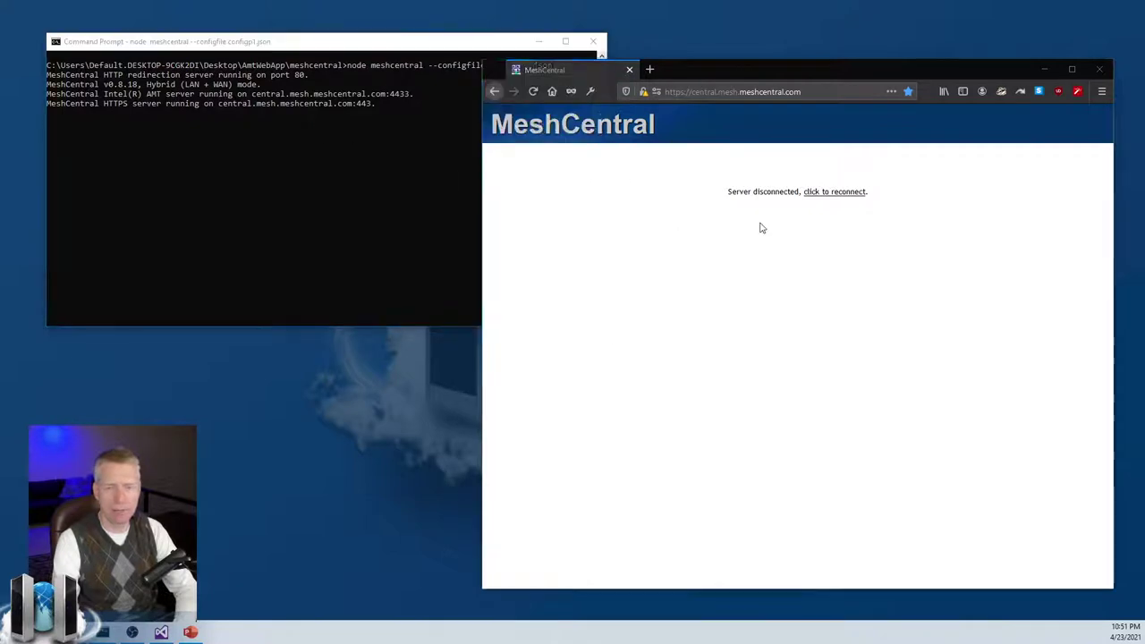
pyautogui.click(534, 91)
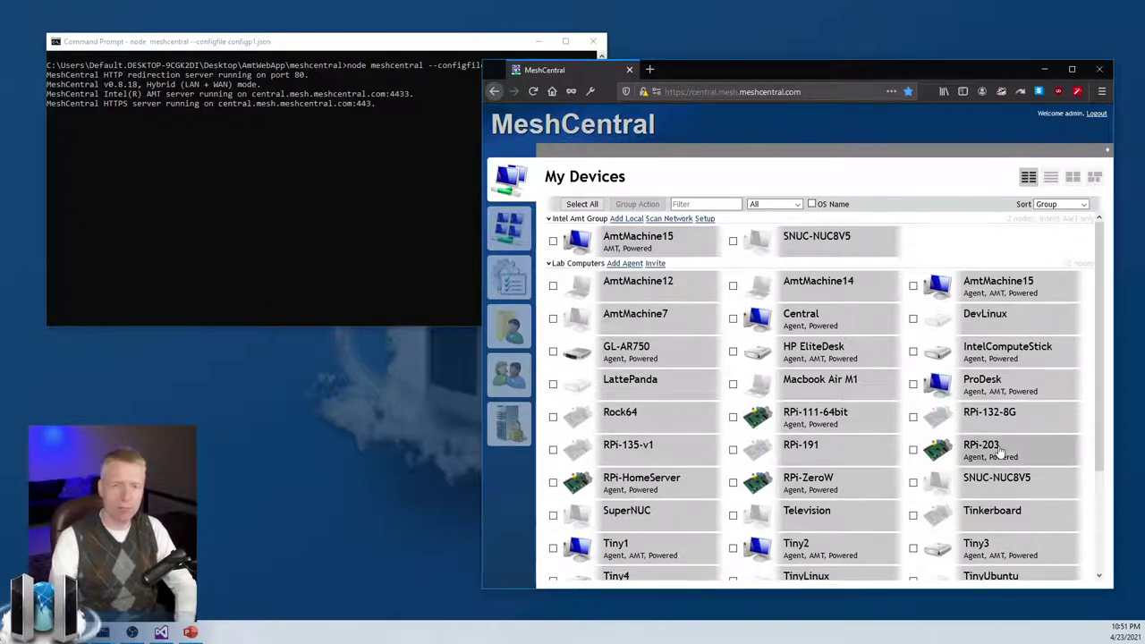
pyautogui.scroll(-3, 894, 459)
pyautogui.scroll(3, 805, 402)
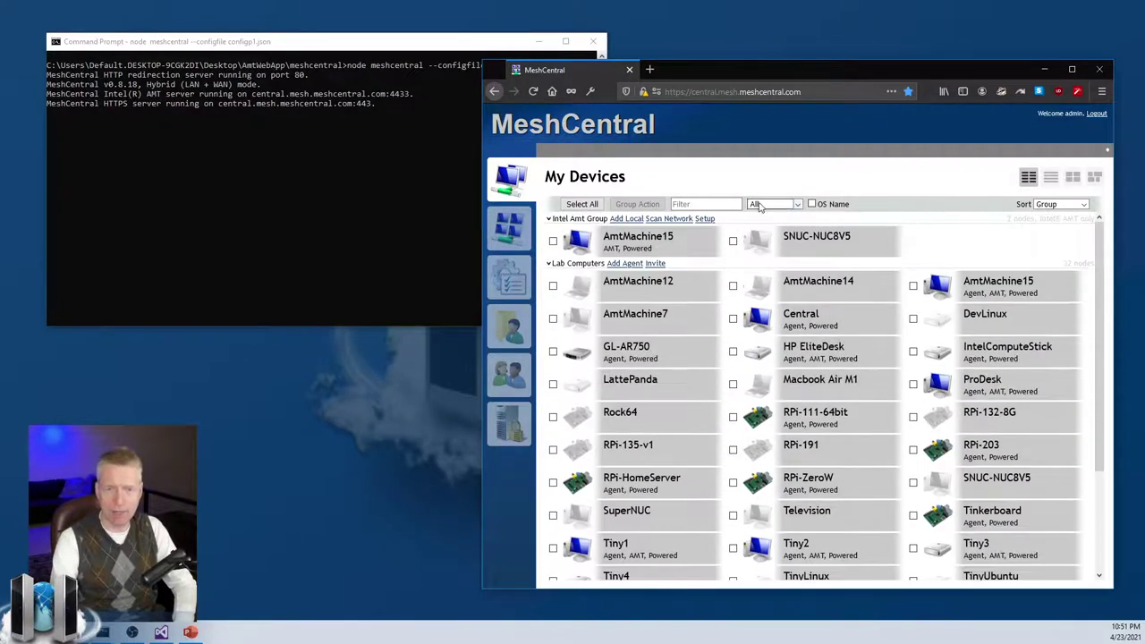
pyautogui.click(761, 204)
pyautogui.click(762, 232)
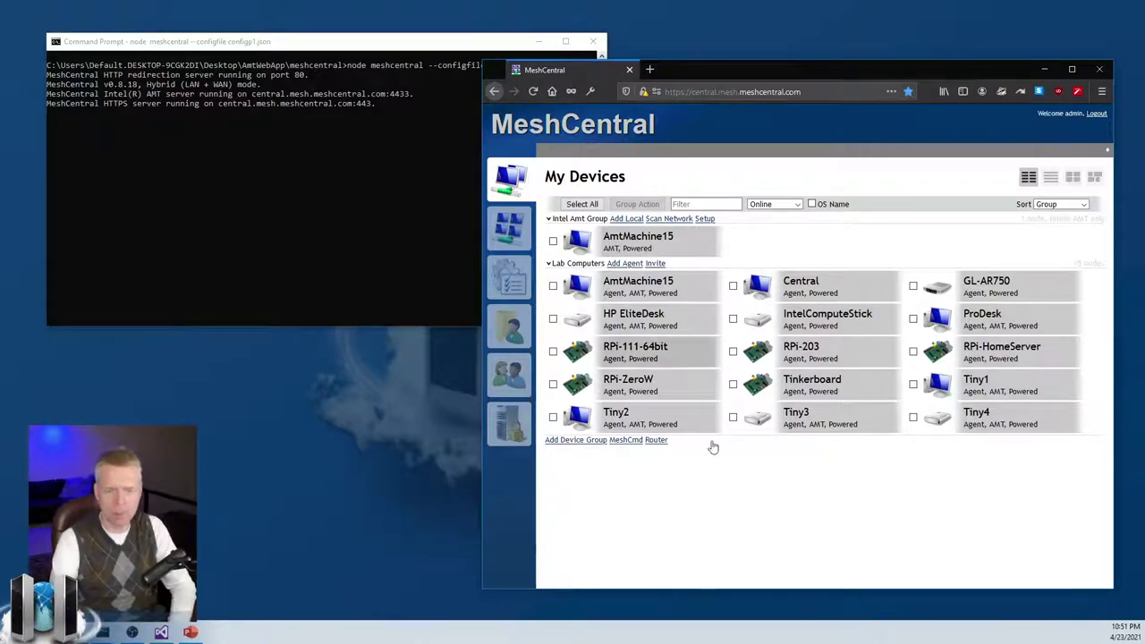
# - Check the web address used for the first server and shift the browser window slightly aside
pyautogui.moveTo(771, 75); pyautogui.dragTo(770, 81)
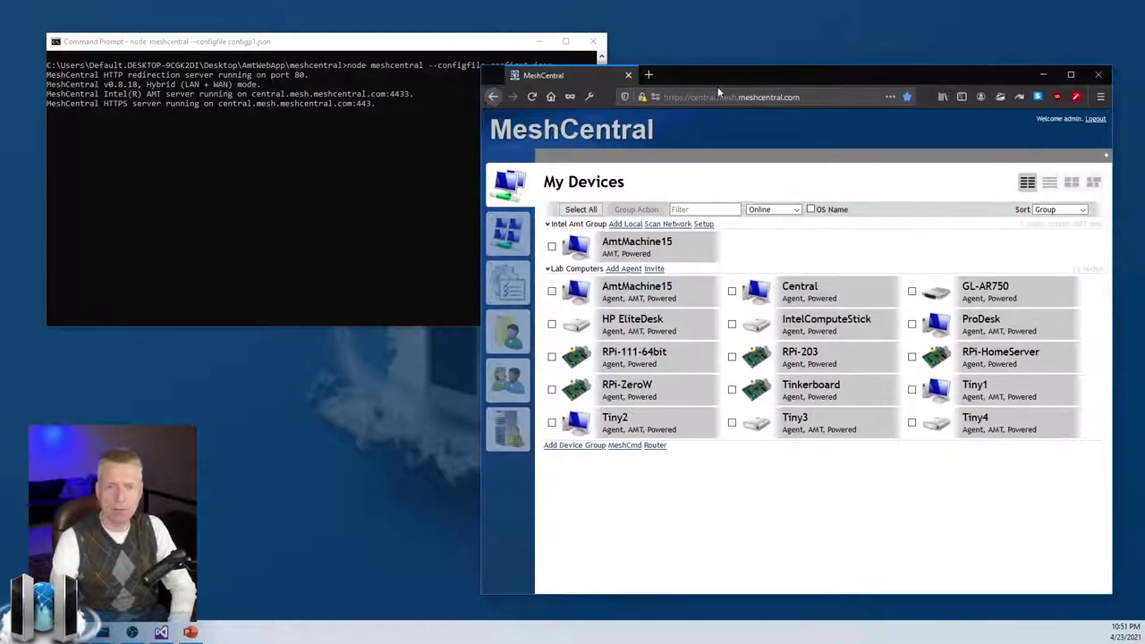
pyautogui.click(822, 96)
pyautogui.click(821, 95)
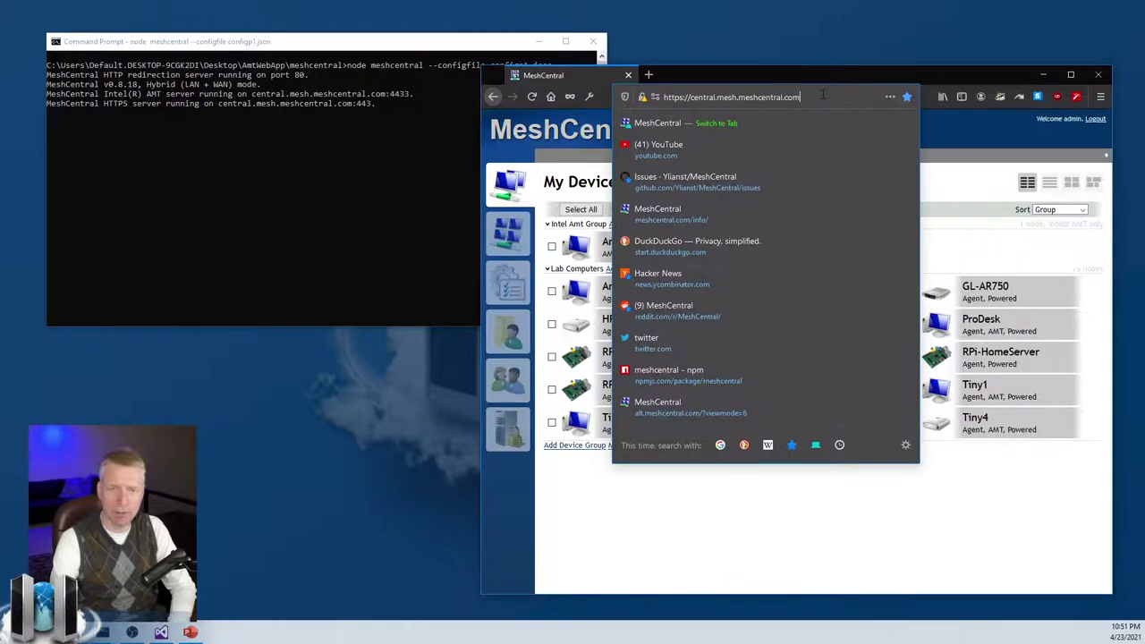
pyautogui.moveTo(753, 72); pyautogui.dragTo(769, 71)
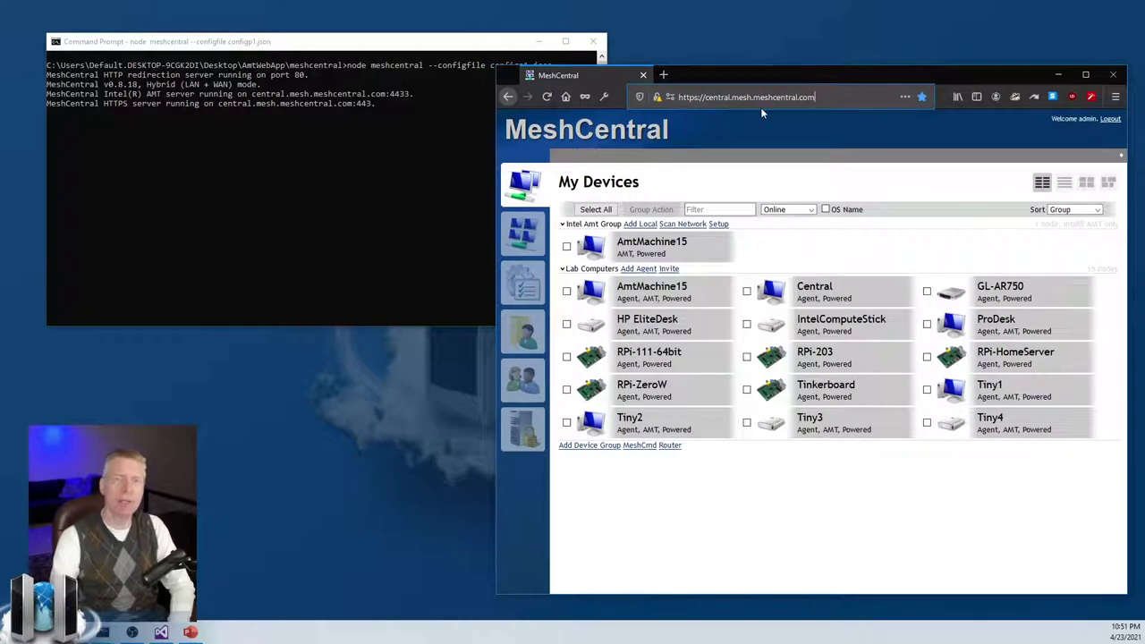
# - Open a second Command Prompt in the meshcentral folder and start the other peer with node meshcentral --configfile configp2.json
pyautogui.moveTo(357, 45)
pyautogui.mouseDown()
pyautogui.moveTo(338, 46)
pyautogui.moveTo(355, 46)
pyautogui.mouseUp()
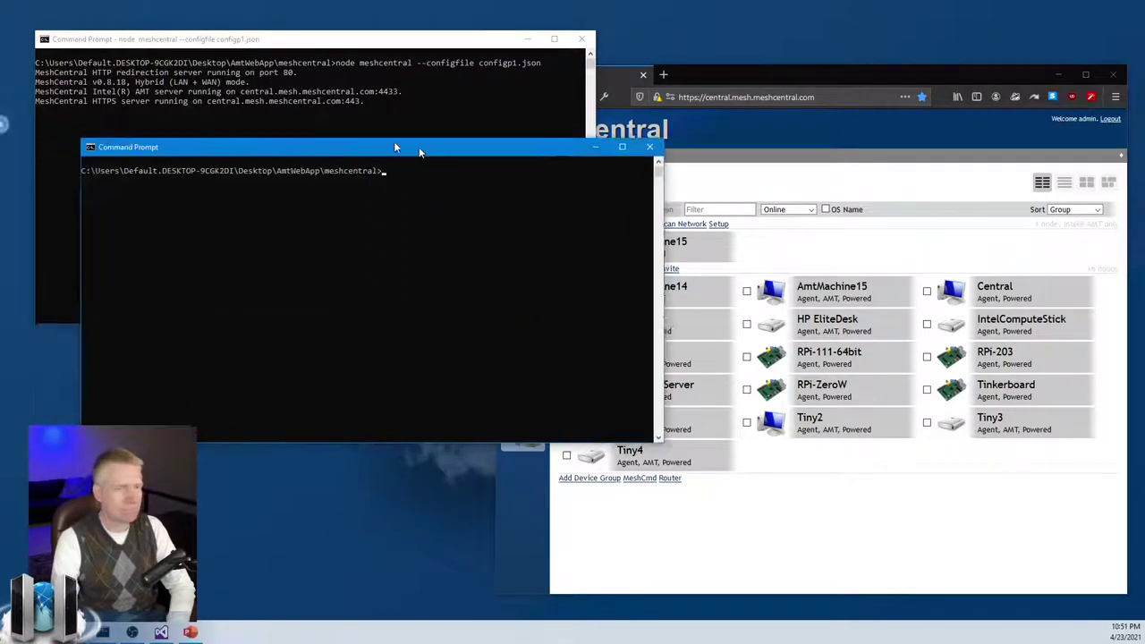
pyautogui.moveTo(421, 146); pyautogui.dragTo(450, 214)
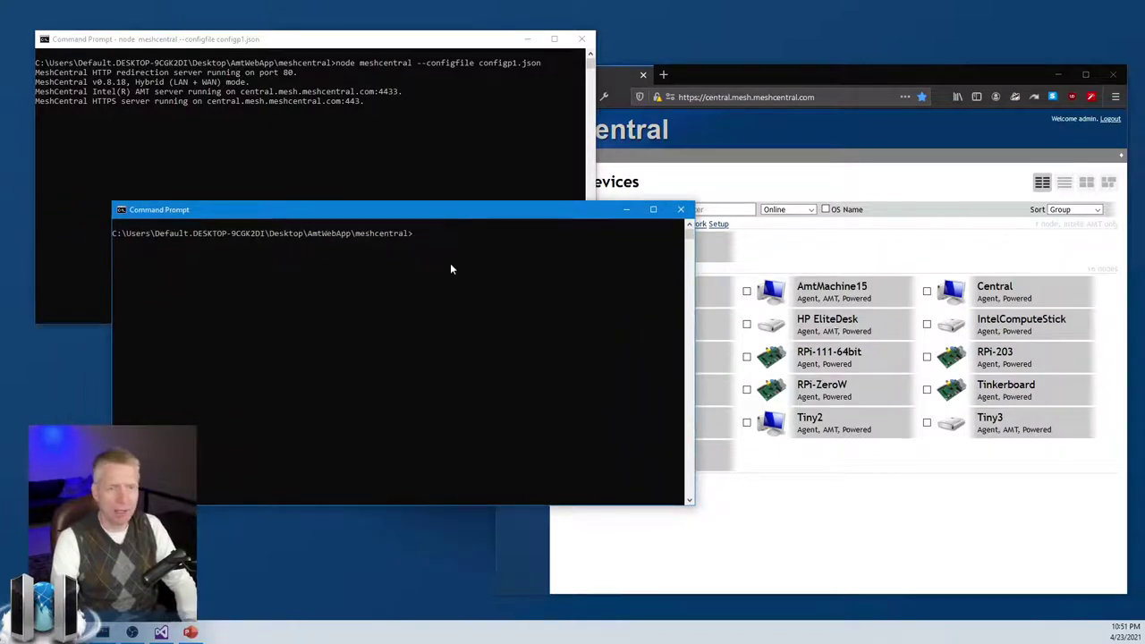
pyautogui.write('node meshcentral --configfile configp2.json')
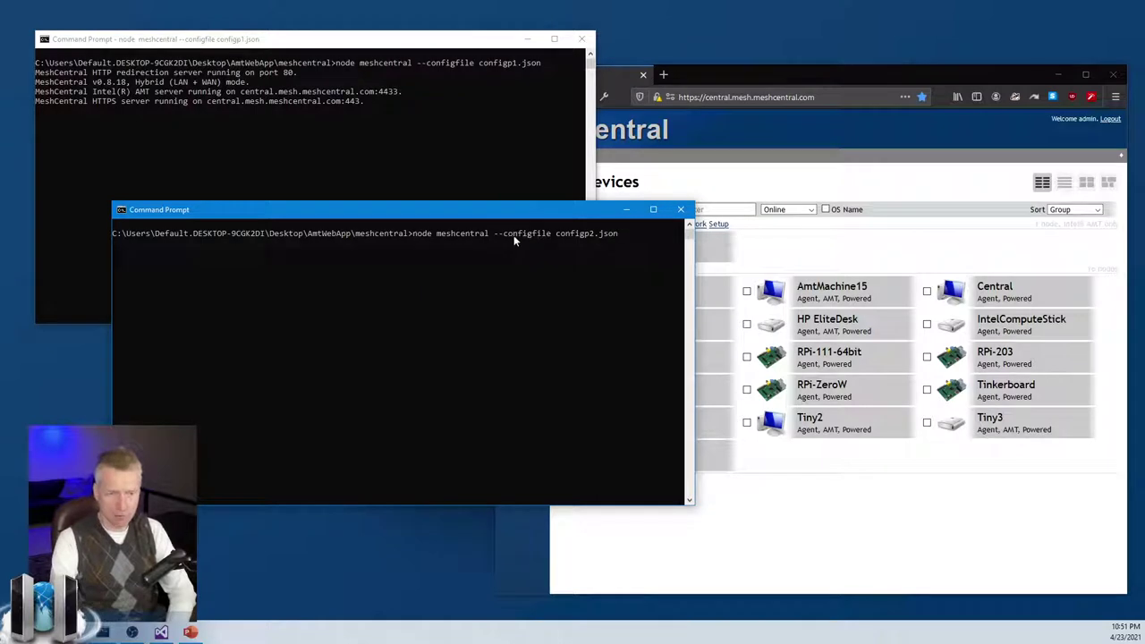
pyautogui.moveTo(499, 235); pyautogui.dragTo(619, 236)
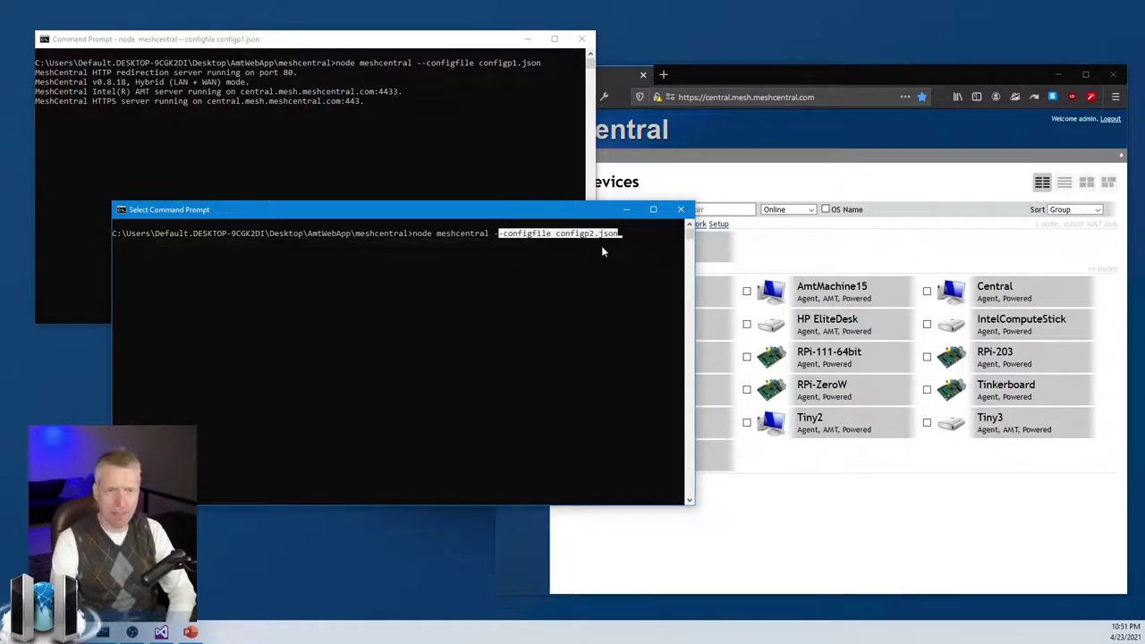
pyautogui.click(601, 245)
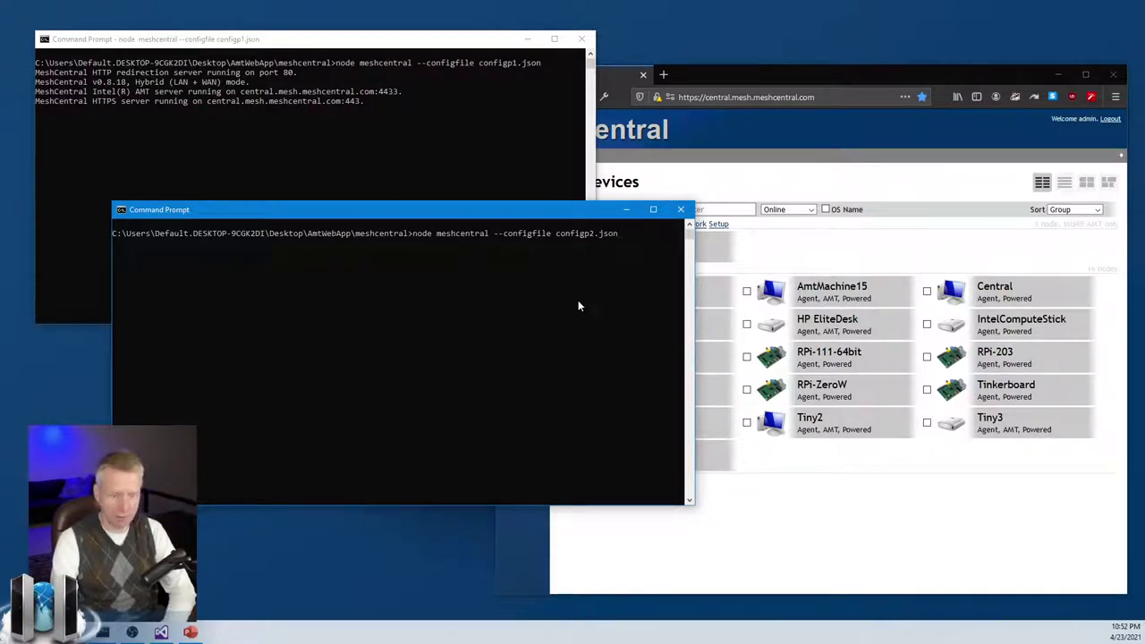
pyautogui.press('Return')
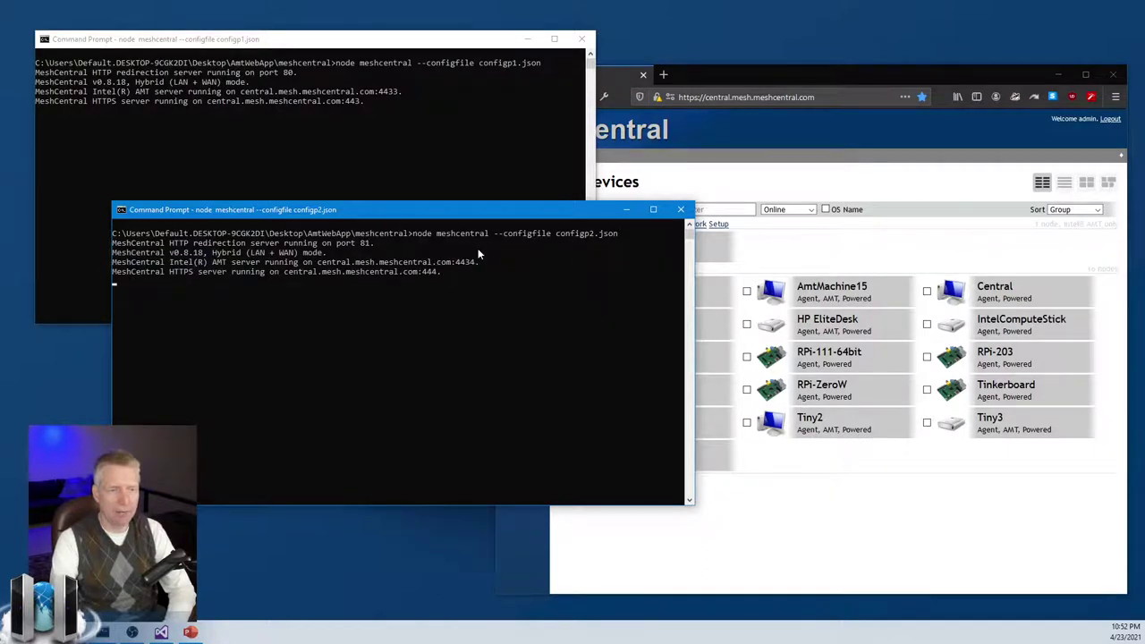
pyautogui.moveTo(394, 214); pyautogui.dragTo(382, 146)
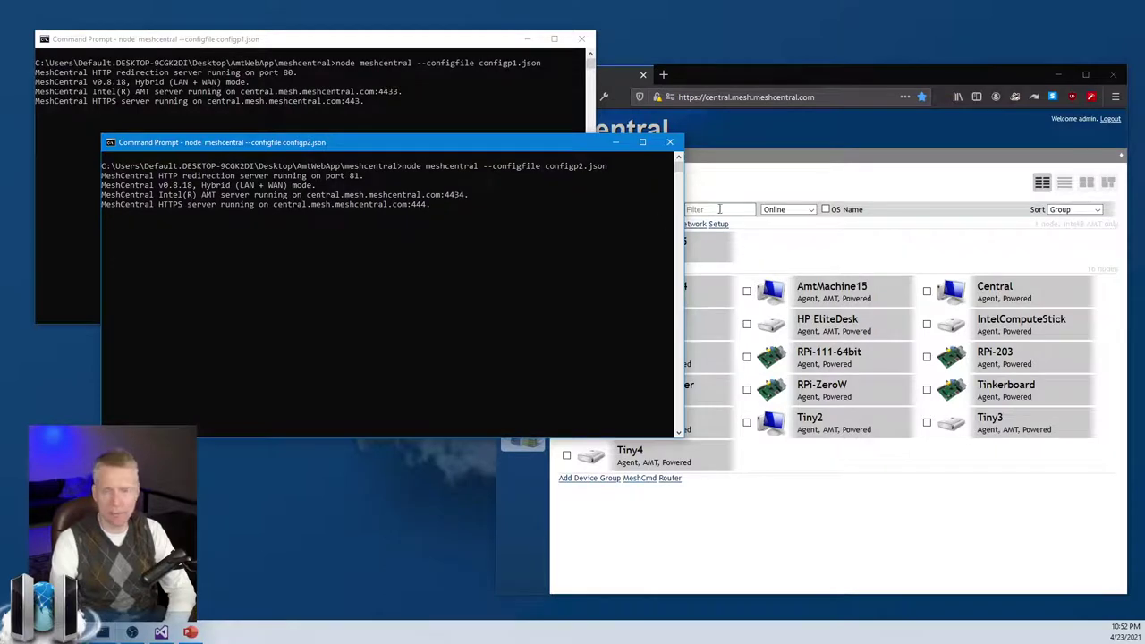
pyautogui.click(833, 185)
pyautogui.click(807, 96)
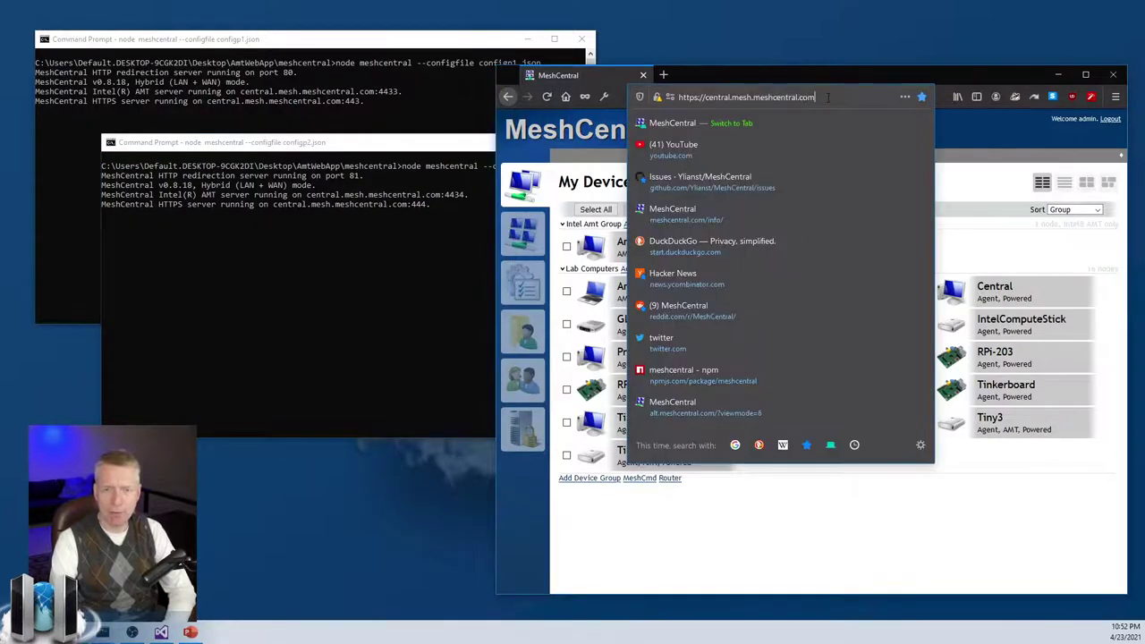
pyautogui.write(':444')
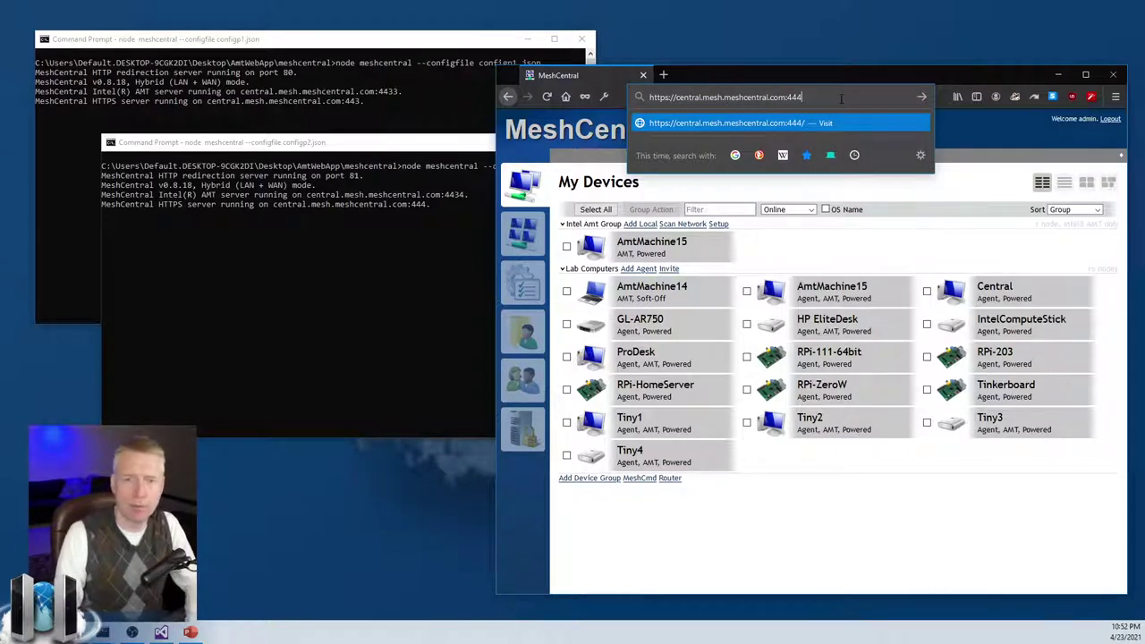
pyautogui.press('Return')
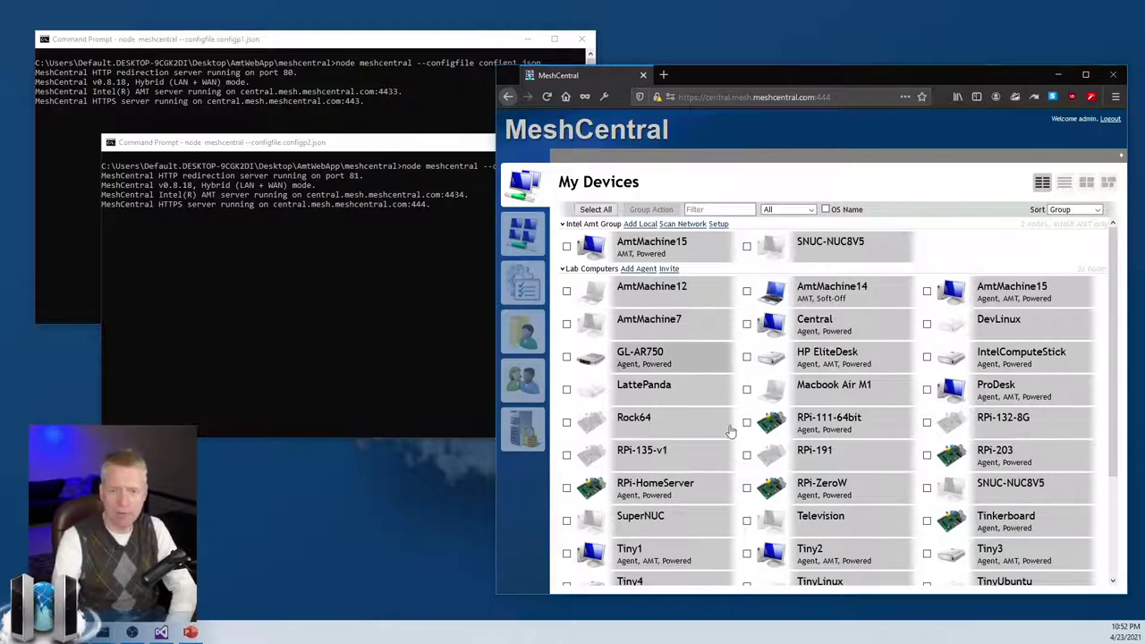
pyautogui.scroll(-3, 965, 535)
pyautogui.scroll(3, 965, 534)
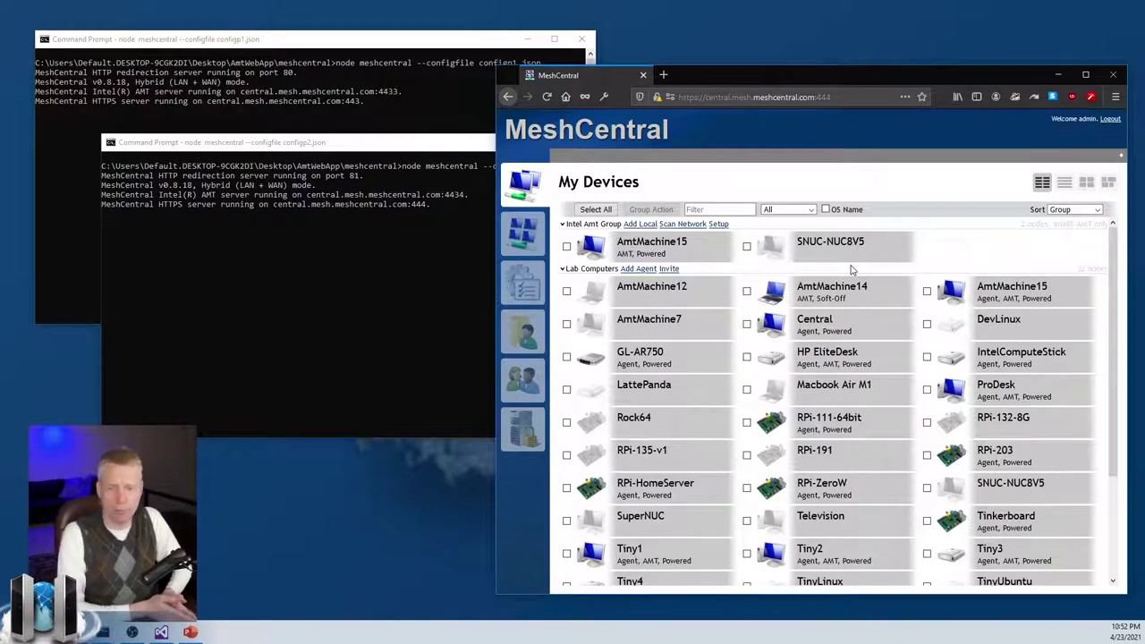
# - Open AmtMachine15 in the Lab Computers group and connect to its remote desktop
pyautogui.click(991, 294)
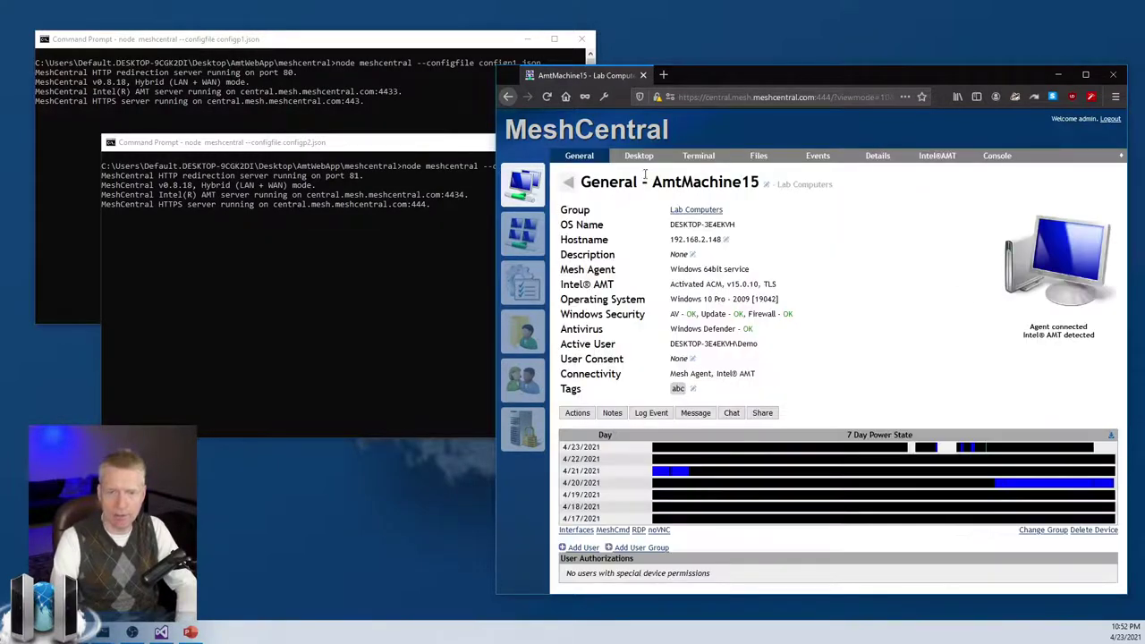
pyautogui.click(639, 155)
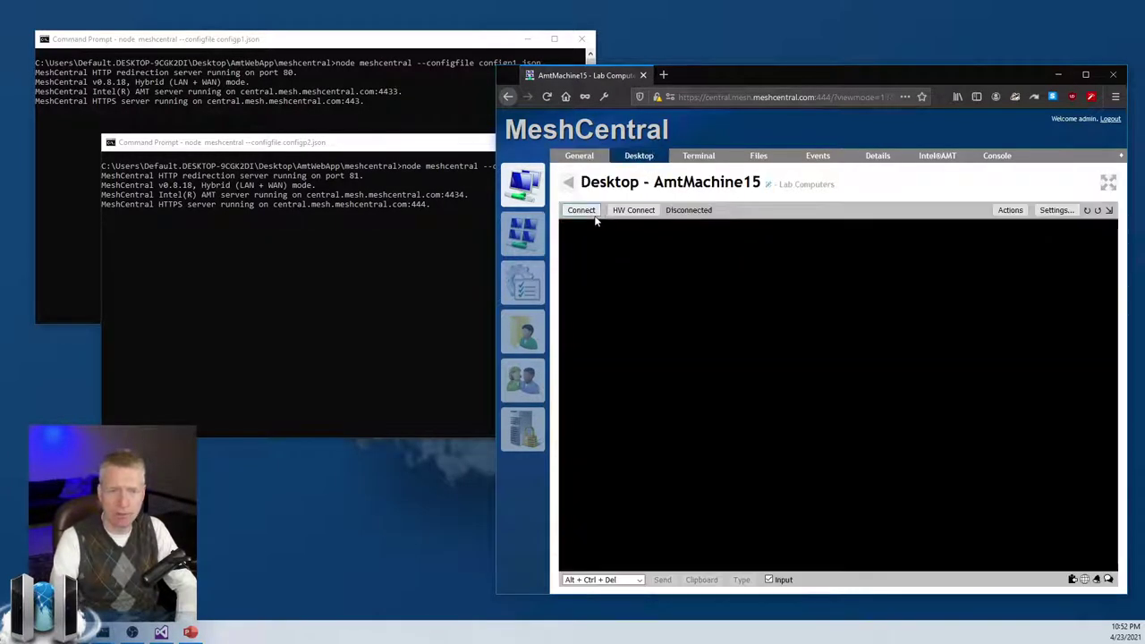
pyautogui.click(588, 210)
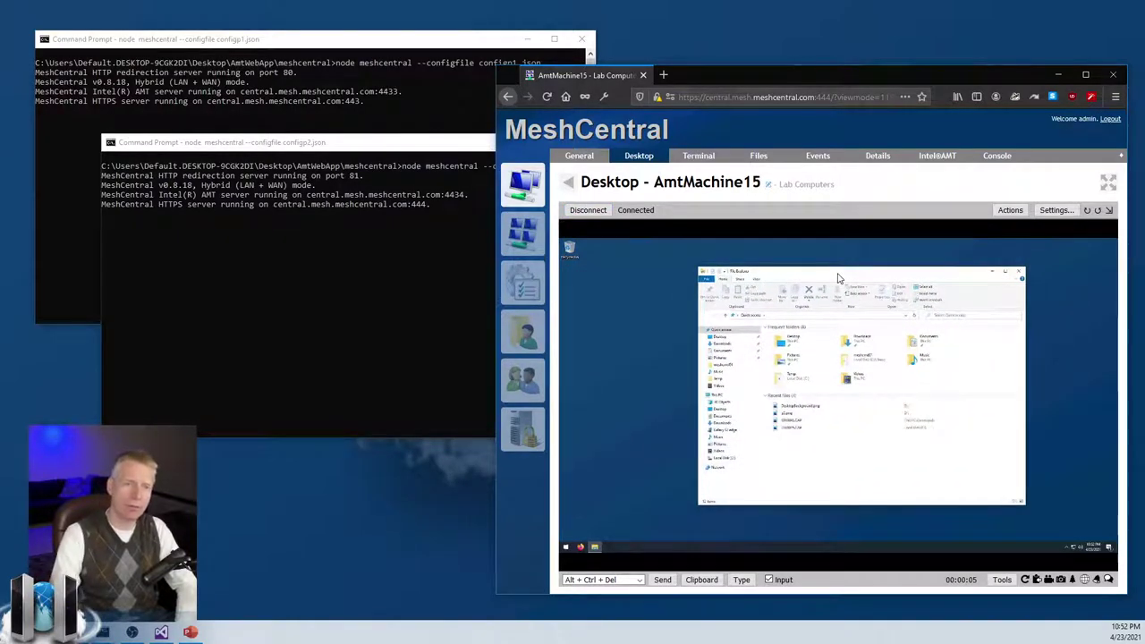
# - Compare the consoles of the configp1.json and configp2.json servers, then return to the remote desktop session
pyautogui.click(335, 247)
pyautogui.click(292, 96)
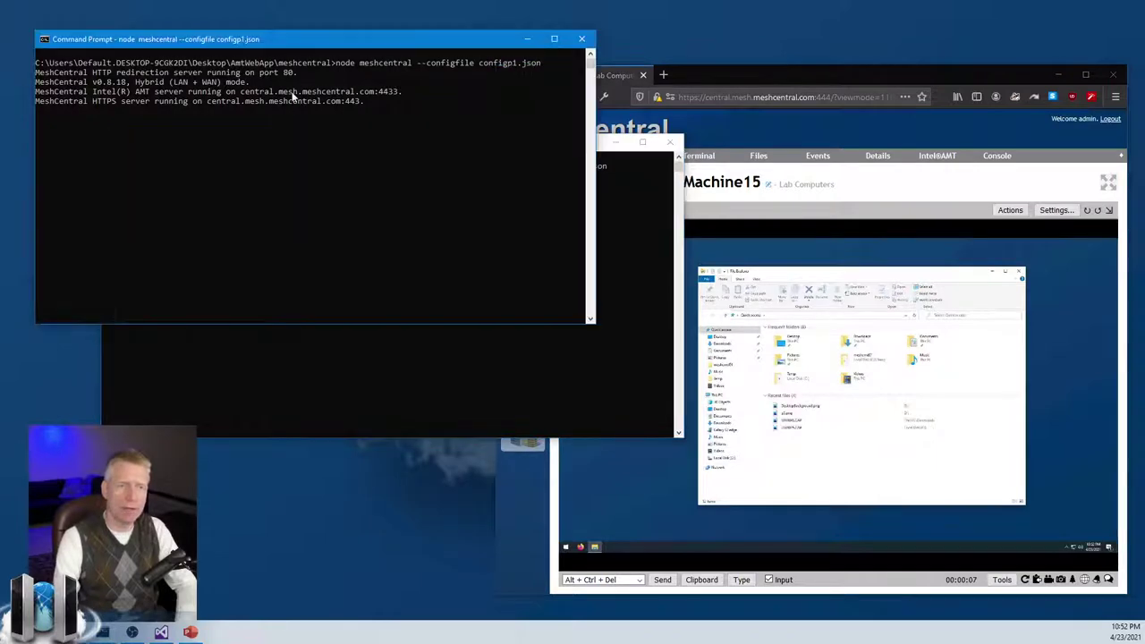
pyautogui.click(617, 223)
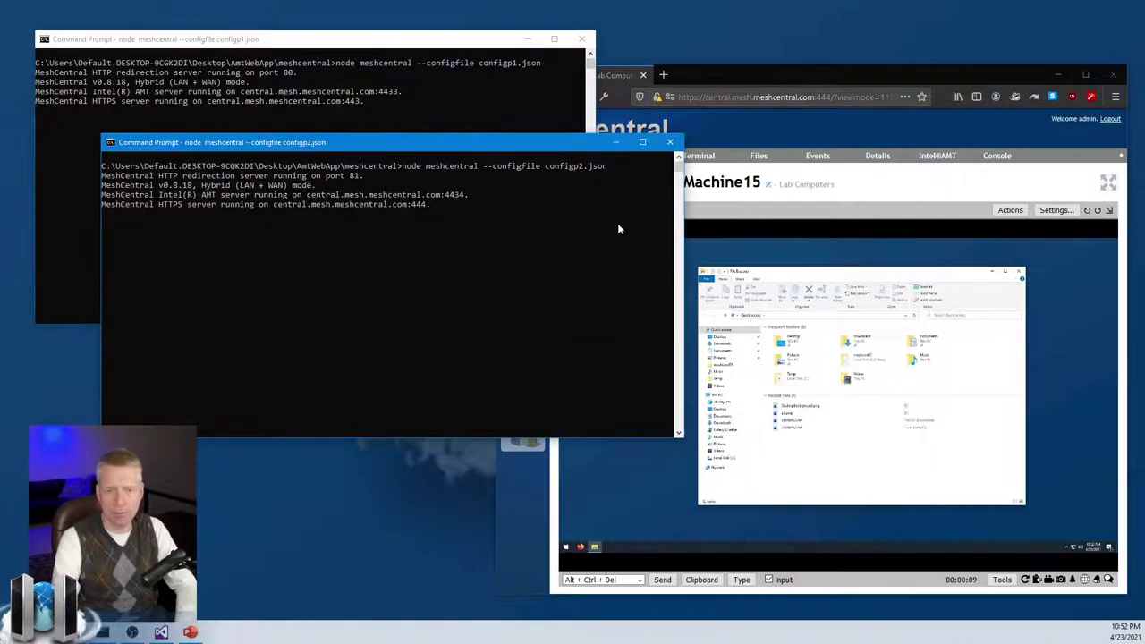
pyautogui.click(831, 84)
pyautogui.moveTo(831, 83)
pyautogui.mouseDown()
pyautogui.moveTo(845, 75)
pyautogui.moveTo(831, 88)
pyautogui.mouseUp()
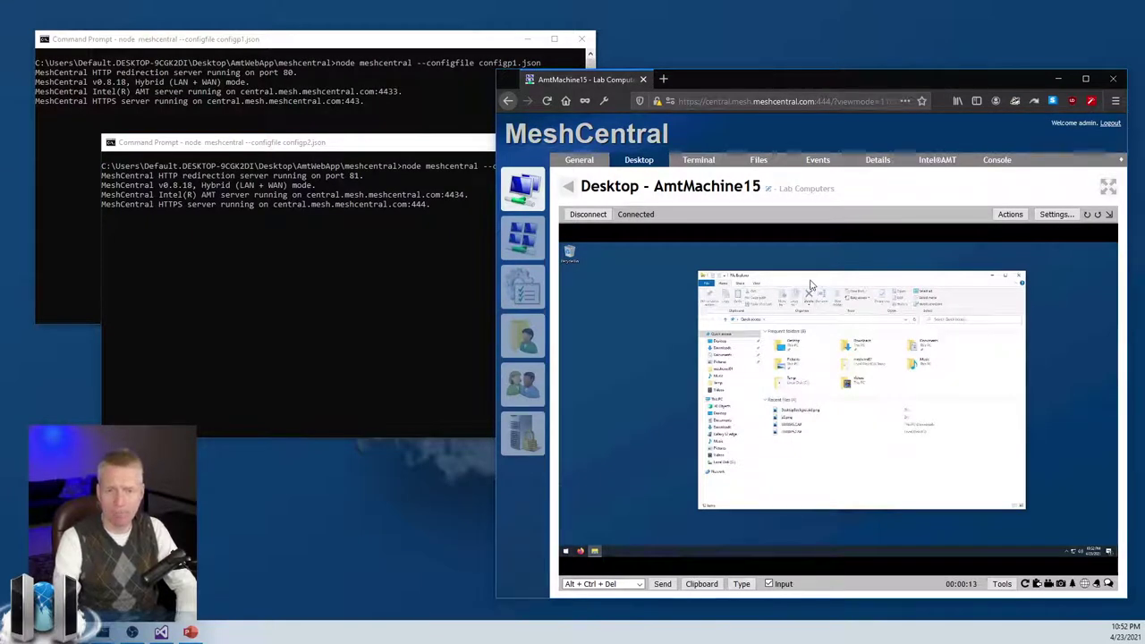
# - Disconnect the AmtMachine15 desktop session and place a new browser tab in its own window beside it
pyautogui.click(577, 215)
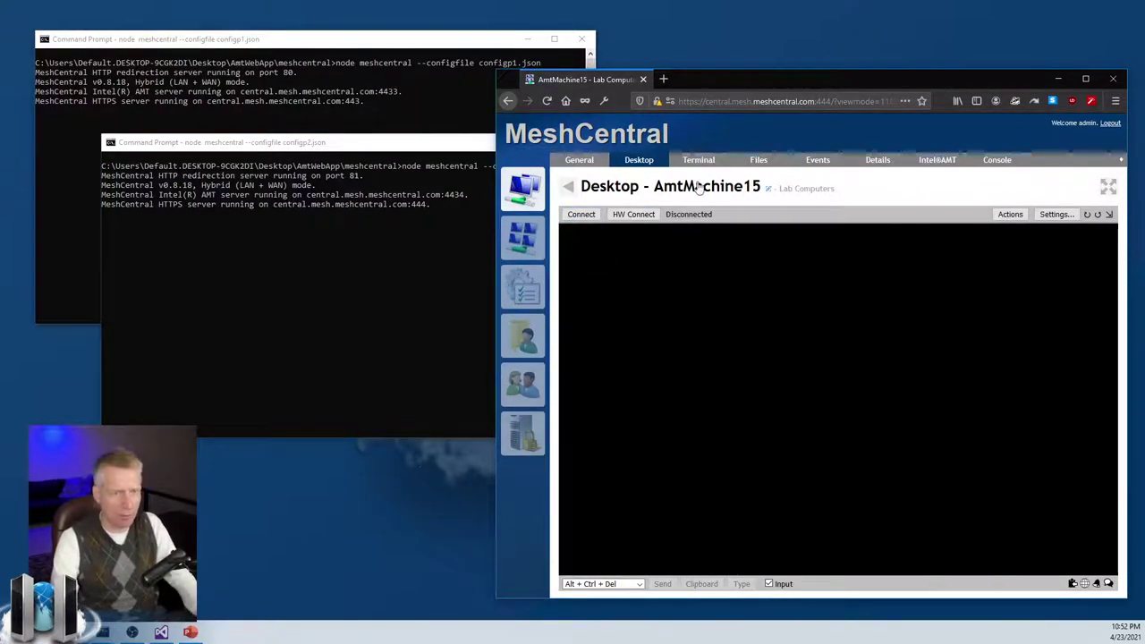
pyautogui.click(662, 79)
pyautogui.moveTo(685, 79); pyautogui.dragTo(247, 15)
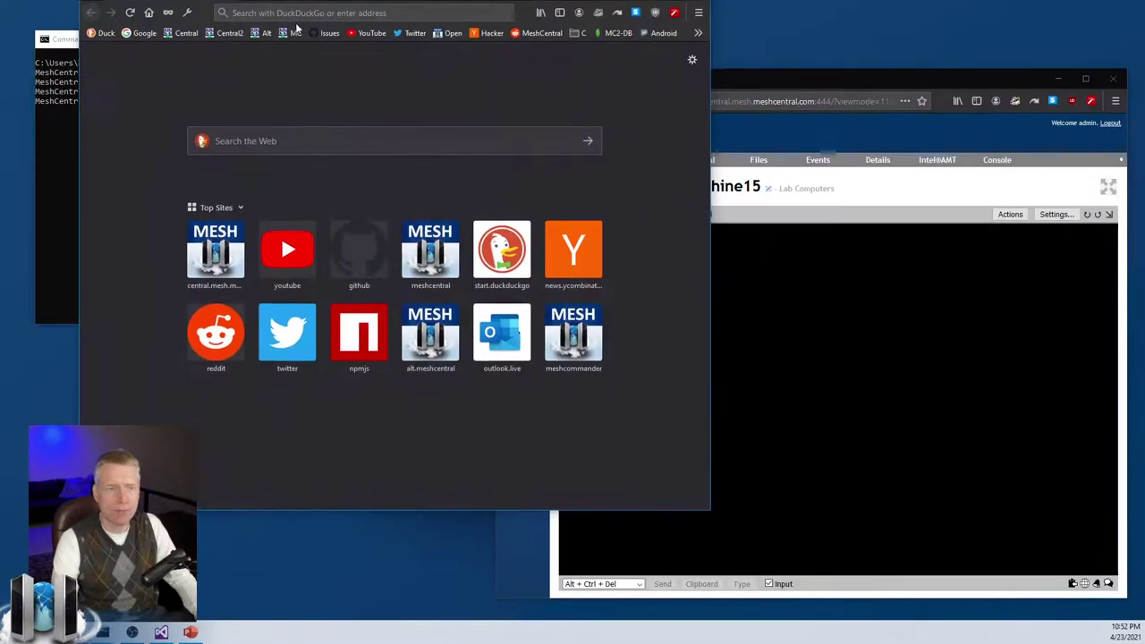
pyautogui.moveTo(649, 46); pyautogui.dragTo(569, 64)
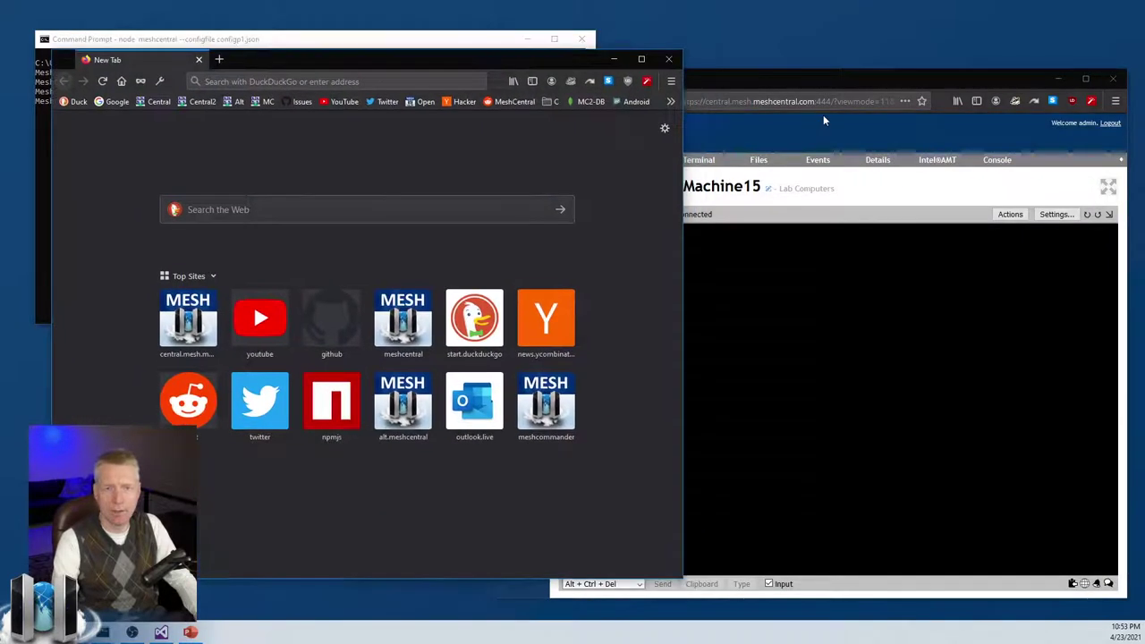
pyautogui.click(414, 85)
pyautogui.hotkey('ctrl', 'v')
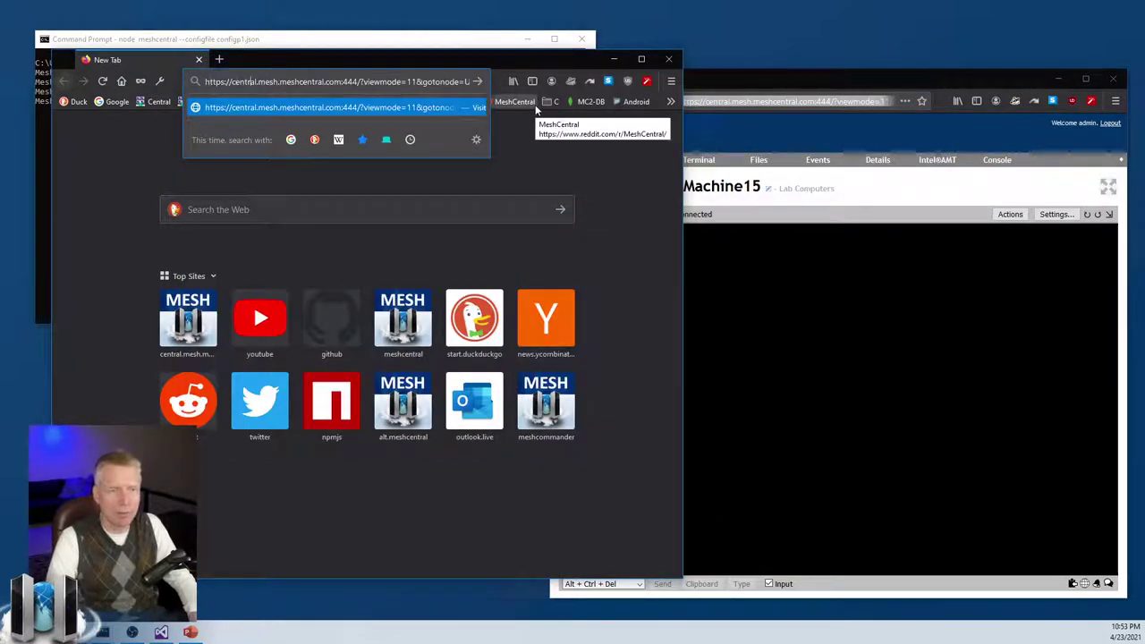
pyautogui.press('Right')
pyautogui.press('Right')
pyautogui.press('Right')
pyautogui.press('Right')
pyautogui.press('Right')
pyautogui.press('Right')
pyautogui.press('Right')
pyautogui.press('Right')
pyautogui.hotkey('shift', 'End')
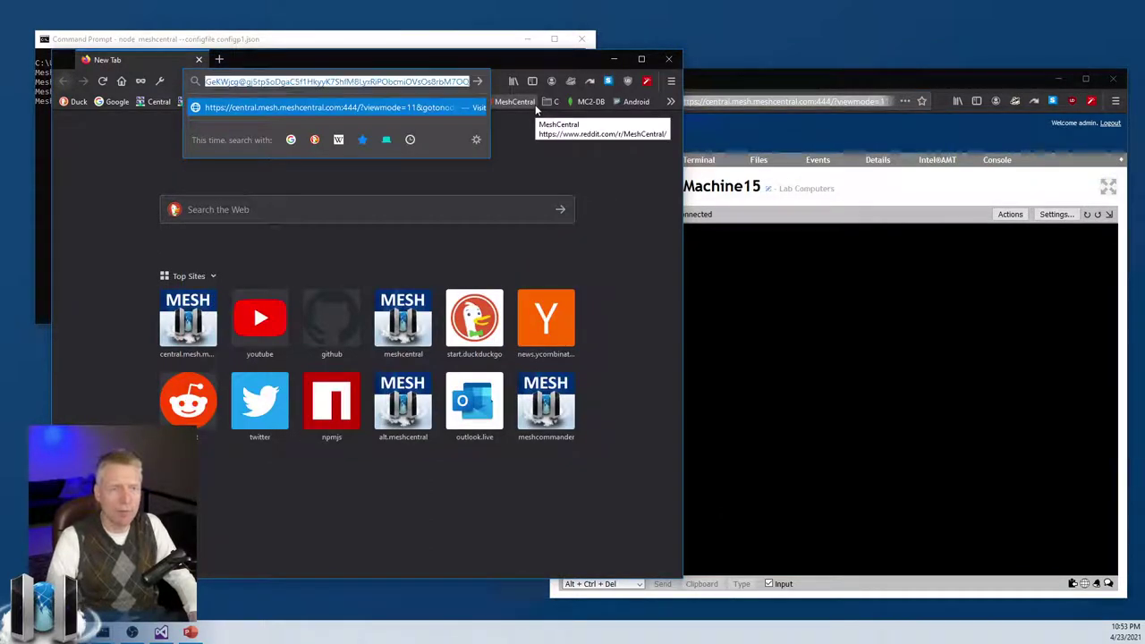
pyautogui.press('Delete')
pyautogui.press('Return')
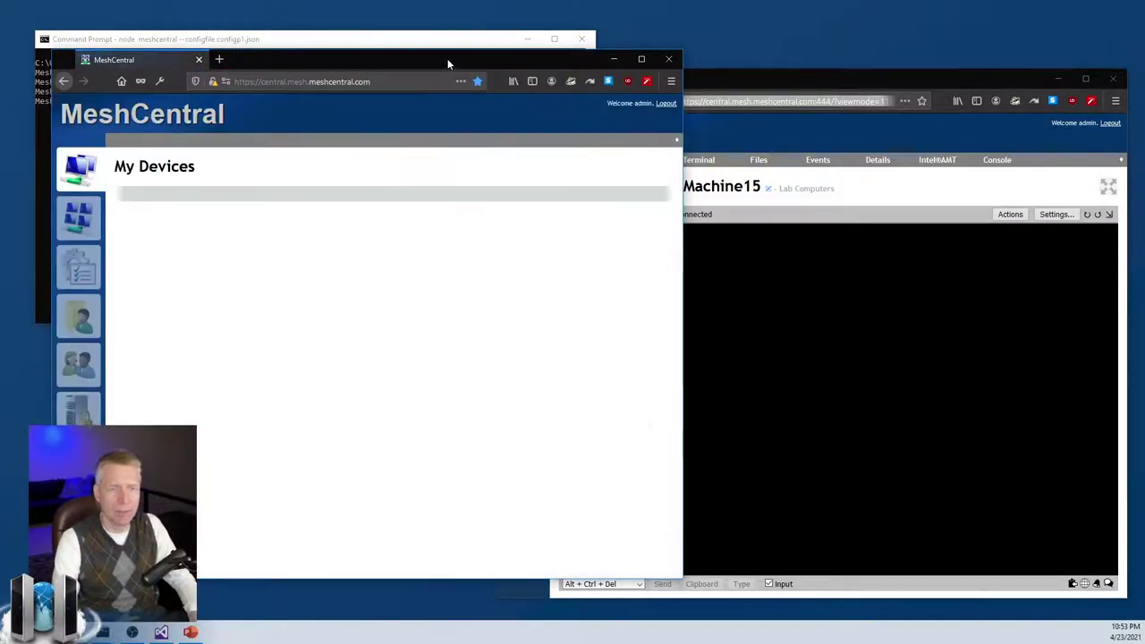
# - Return the second server's window to the device list, filter it to Online, and line both browser windows up side by side
pyautogui.moveTo(447, 58); pyautogui.dragTo(421, 73)
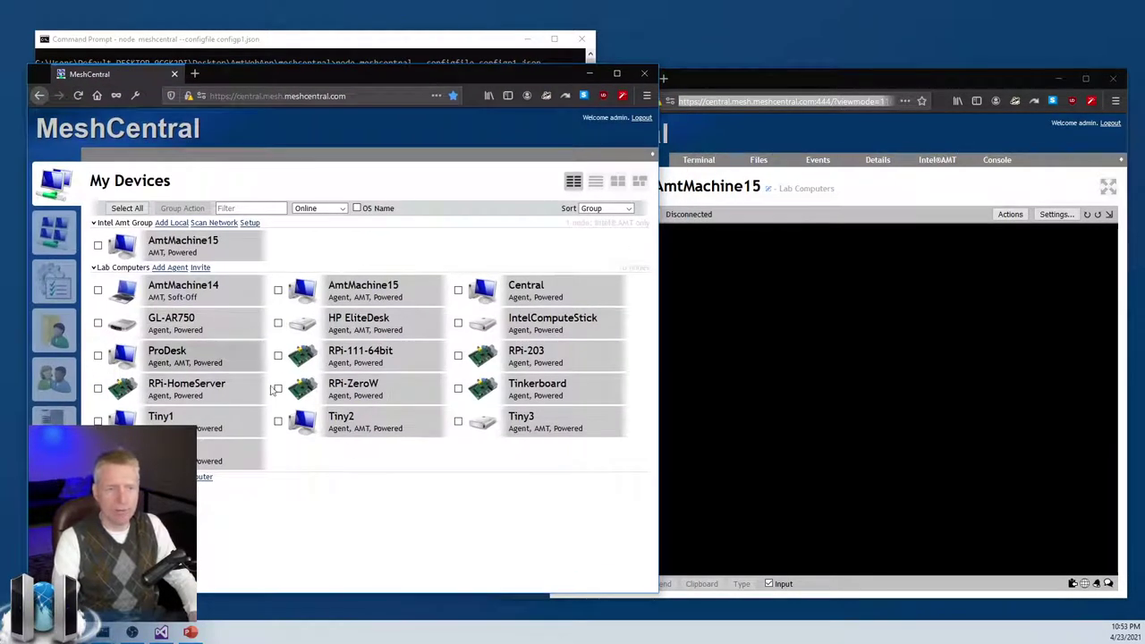
pyautogui.click(868, 184)
pyautogui.click(579, 160)
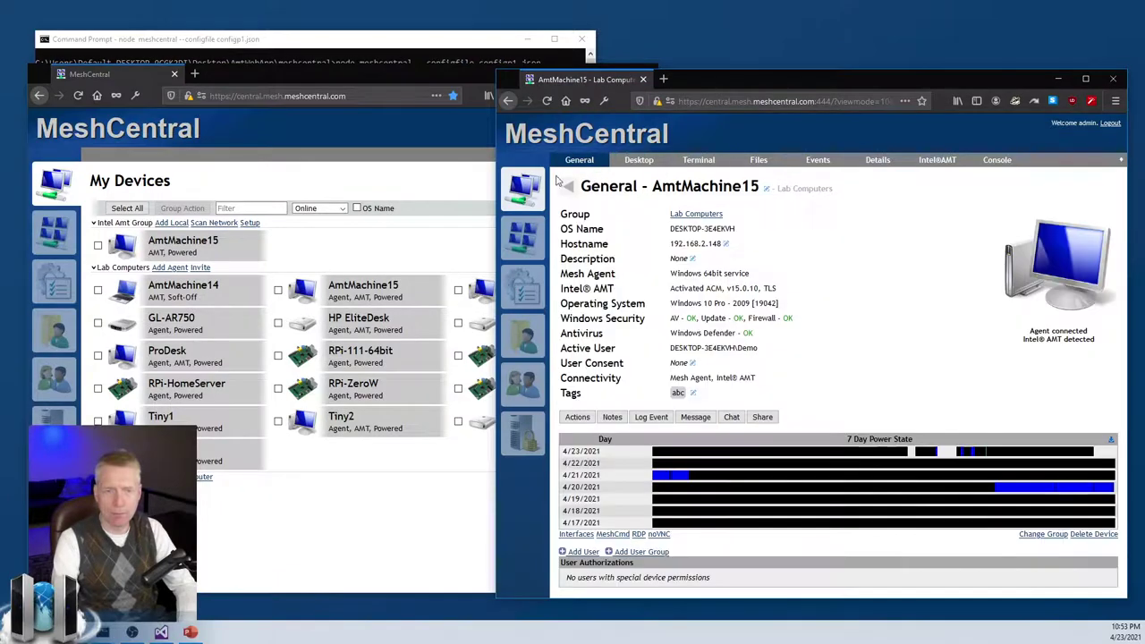
pyautogui.click(523, 186)
pyautogui.click(787, 212)
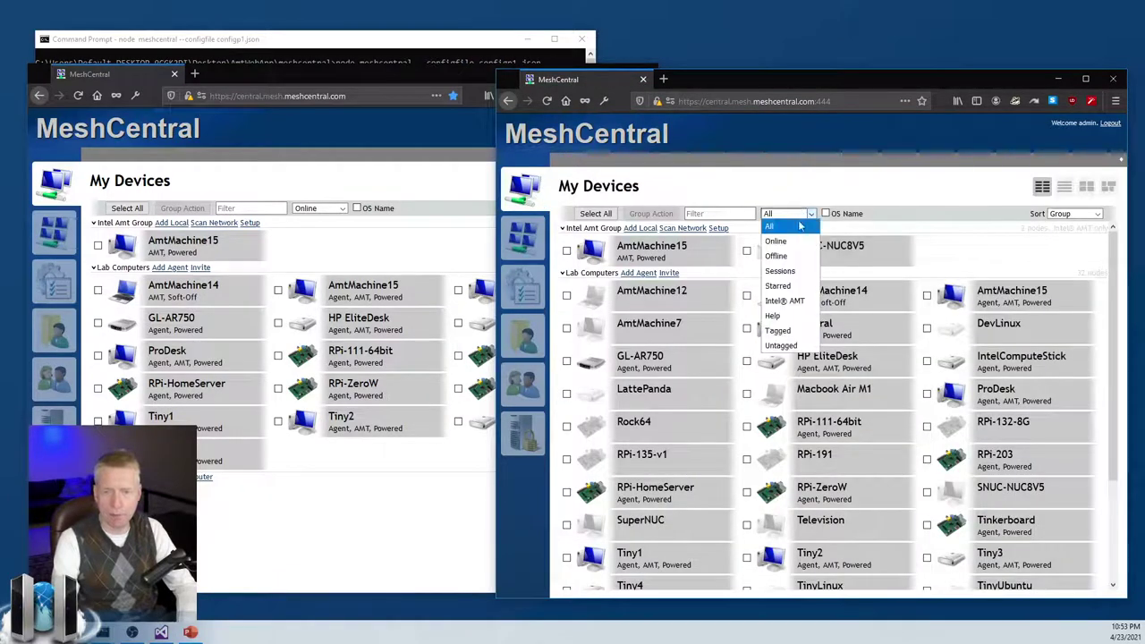
pyautogui.click(774, 236)
pyautogui.moveTo(833, 81); pyautogui.dragTo(840, 75)
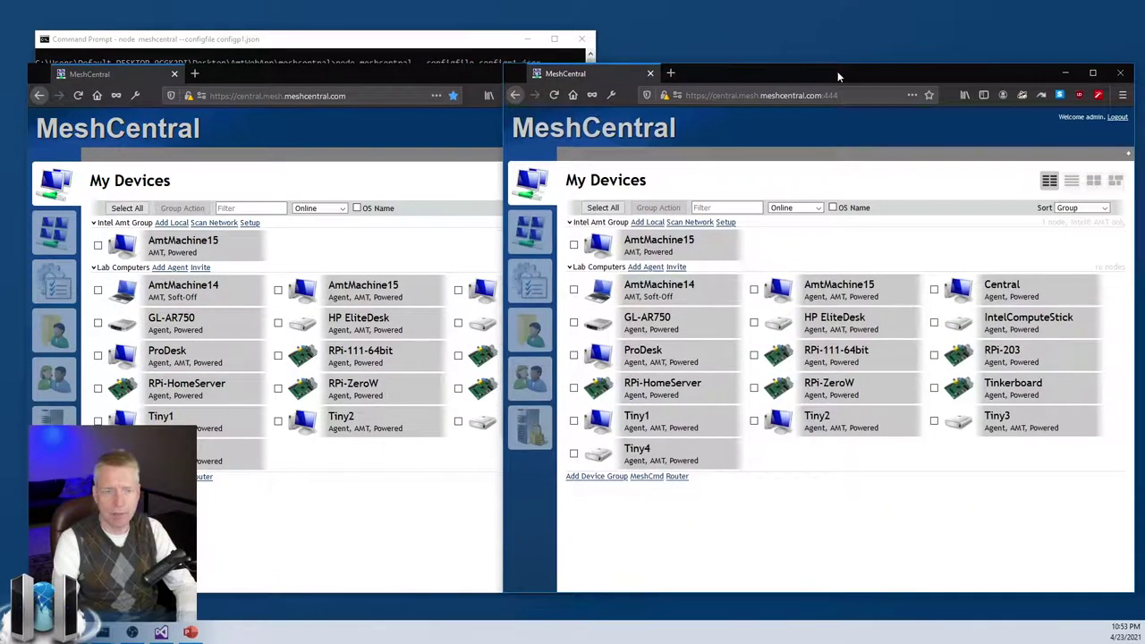
pyautogui.click(359, 563)
pyautogui.moveTo(438, 81); pyautogui.dragTo(411, 82)
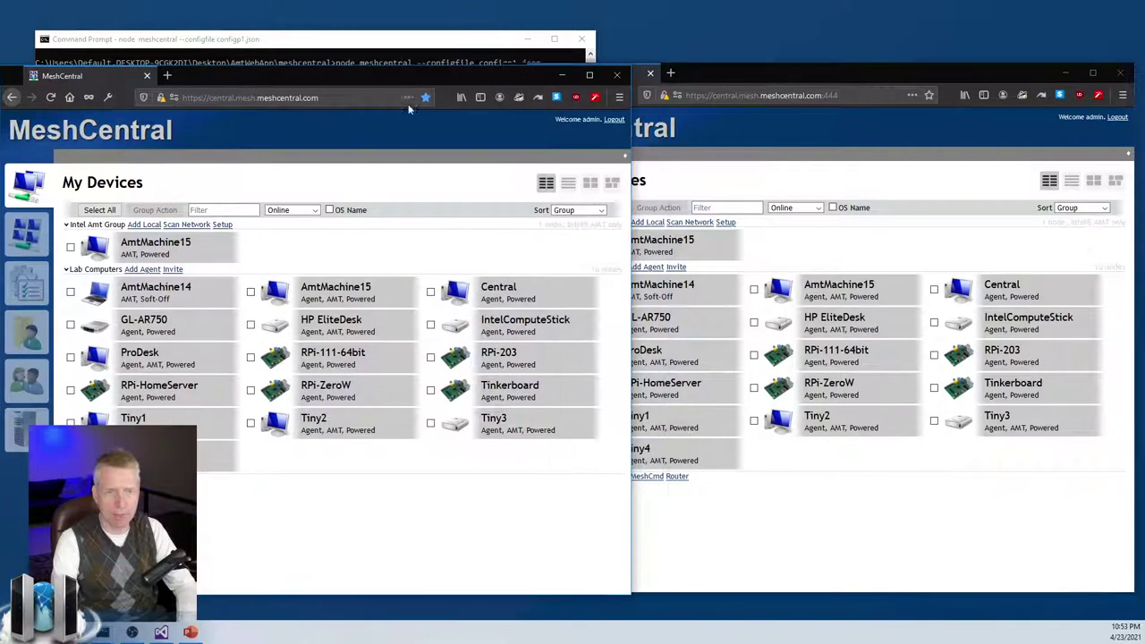
# - Open AmtMachine15 from Lab Computers on the first server and switch its icon to server tower, desktop, phone, and back to desktop
pyautogui.click(349, 292)
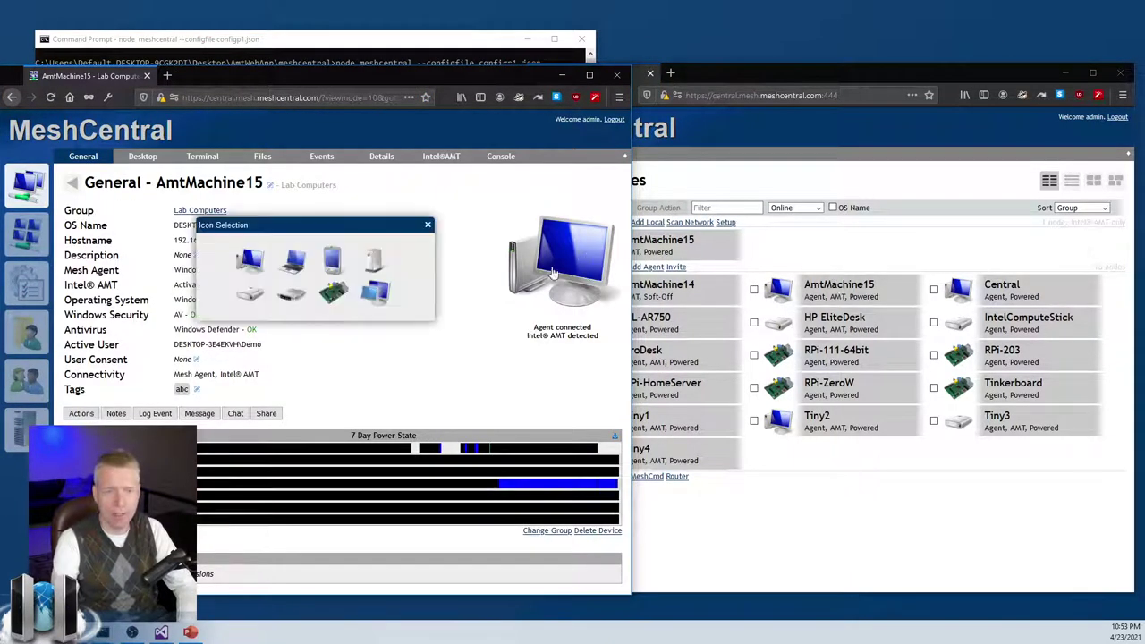
pyautogui.click(581, 259)
pyautogui.click(376, 259)
pyautogui.click(581, 277)
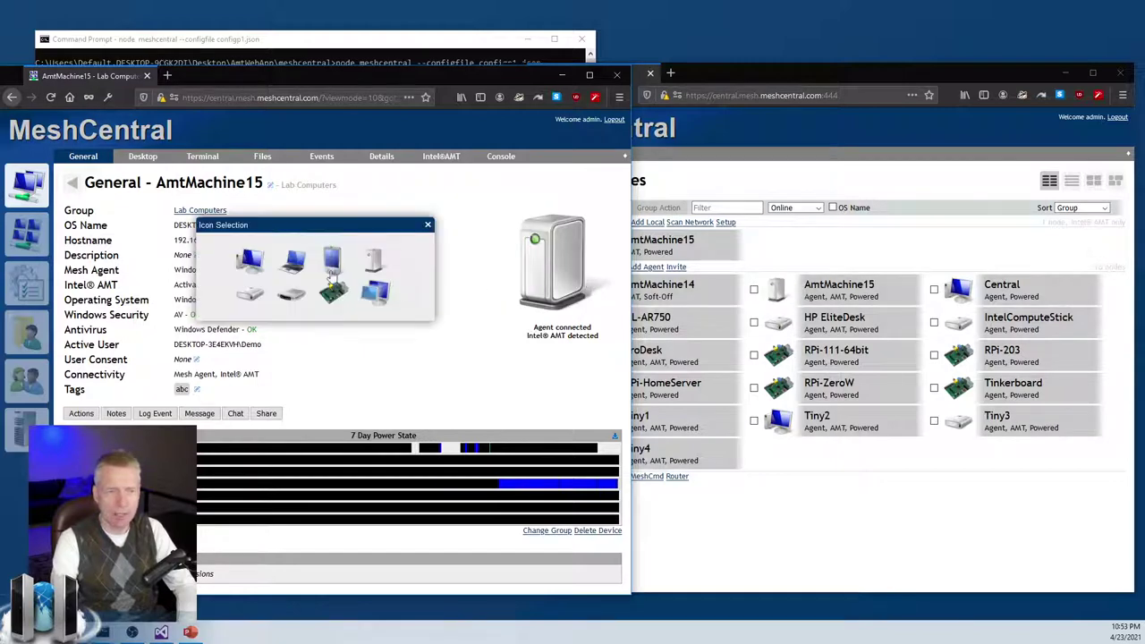
pyautogui.click(254, 259)
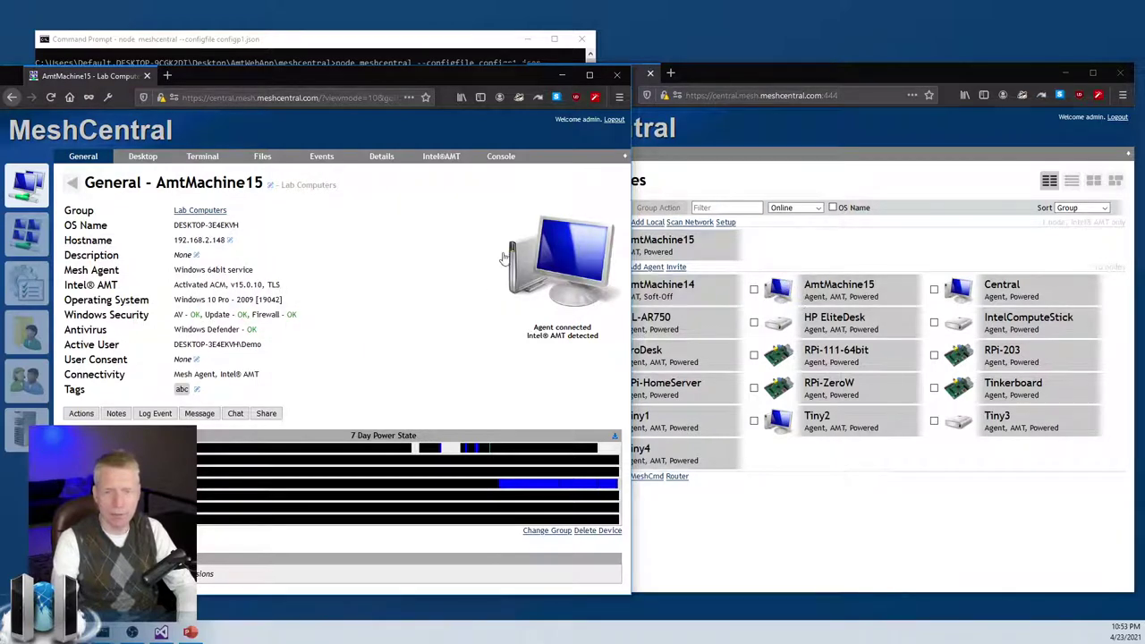
pyautogui.click(563, 264)
pyautogui.click(333, 267)
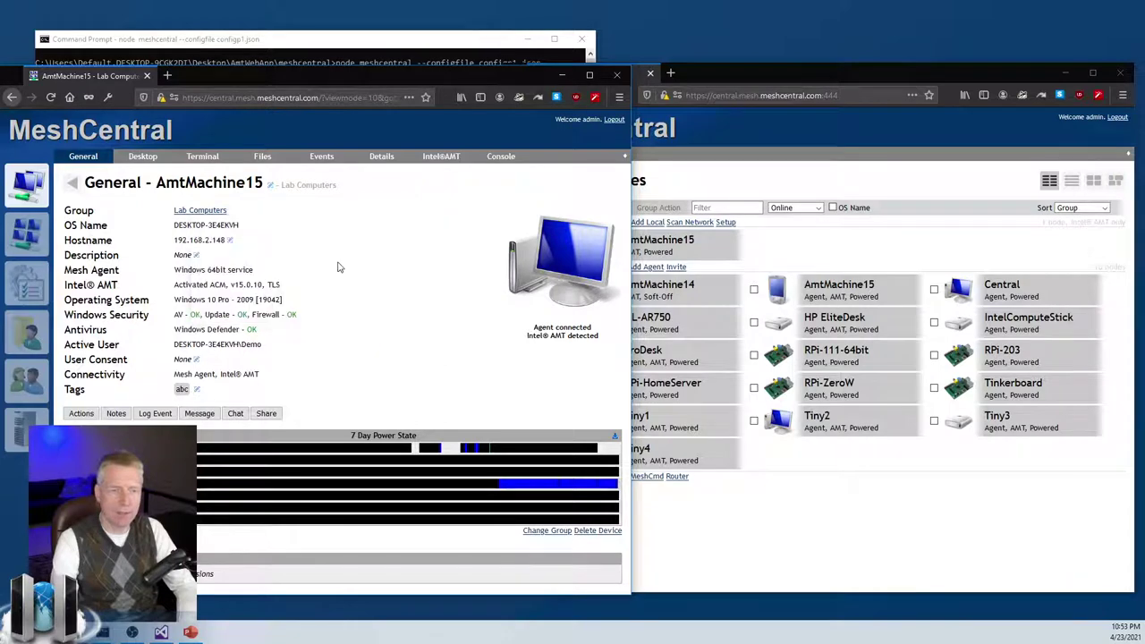
pyautogui.click(554, 277)
pyautogui.click(261, 263)
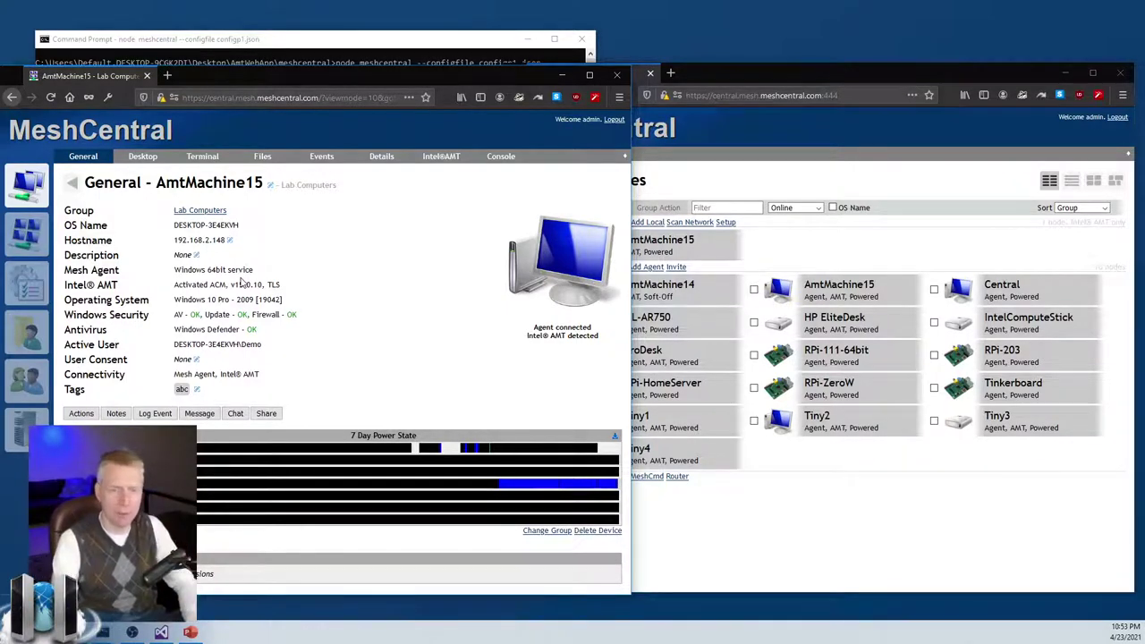
# - Rename the AmtMachine15 device as AmtMachine15fghfghfghfgh on the first server
pyautogui.click(239, 190)
pyautogui.write('fghfghfghfgh')
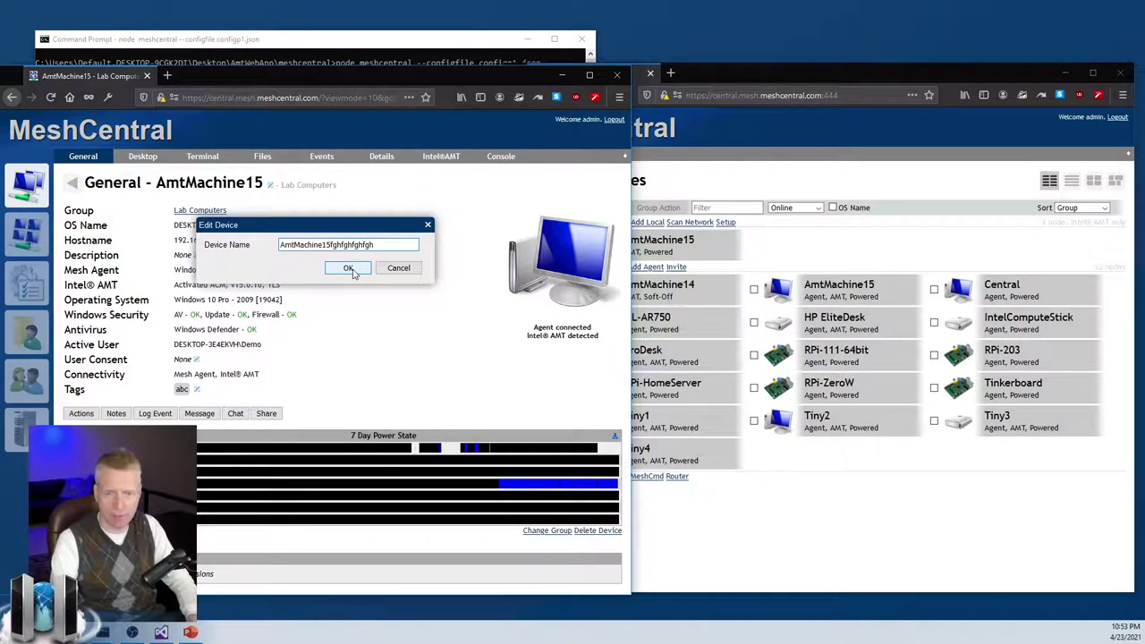
pyautogui.click(349, 270)
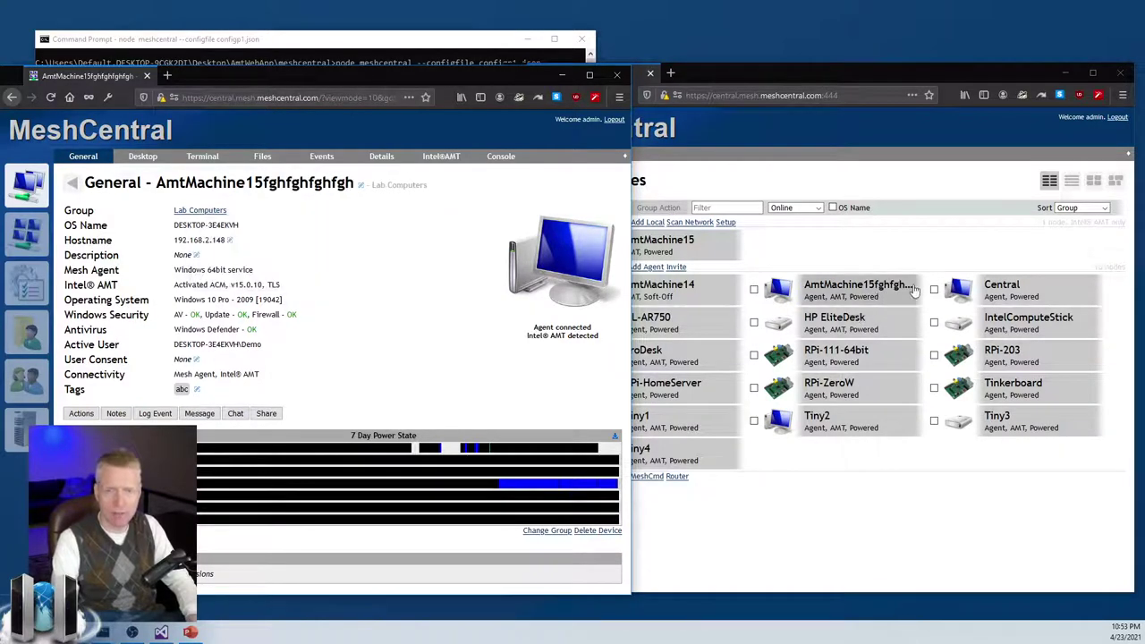
# - Restore the device name to AmtMachine15 by removing the added letters
pyautogui.click(307, 190)
pyautogui.press('BackSpace')
pyautogui.press('BackSpace')
pyautogui.press('BackSpace')
pyautogui.press('BackSpace')
pyautogui.press('BackSpace')
pyautogui.press('BackSpace')
pyautogui.press('BackSpace')
pyautogui.press('BackSpace')
pyautogui.press('BackSpace')
pyautogui.press('BackSpace')
pyautogui.press('BackSpace')
pyautogui.press('BackSpace')
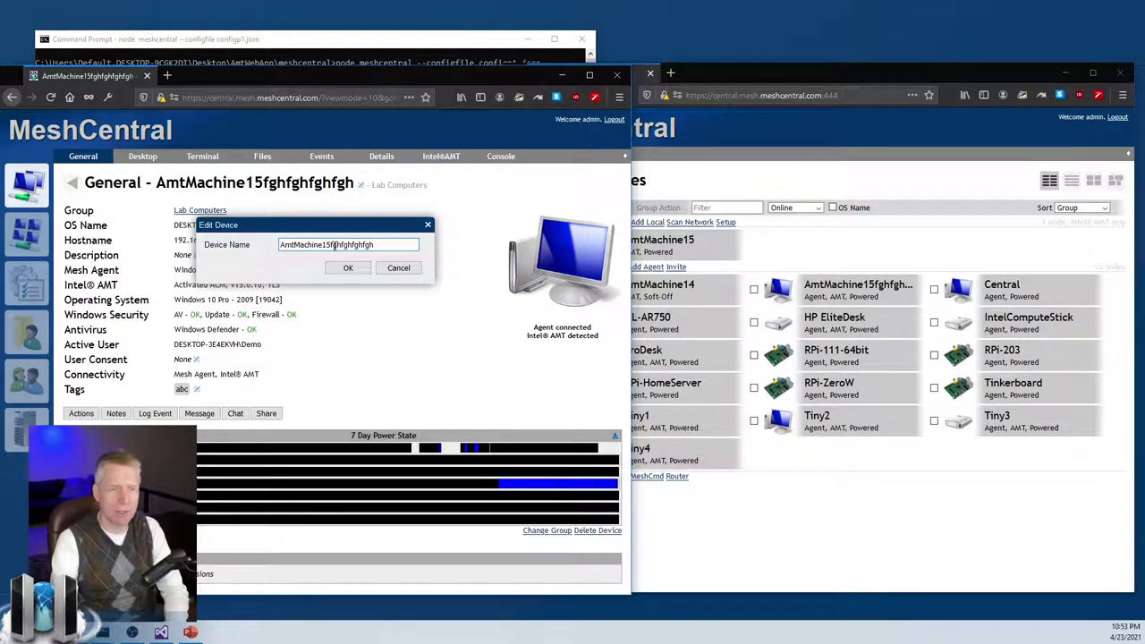
pyautogui.click(342, 268)
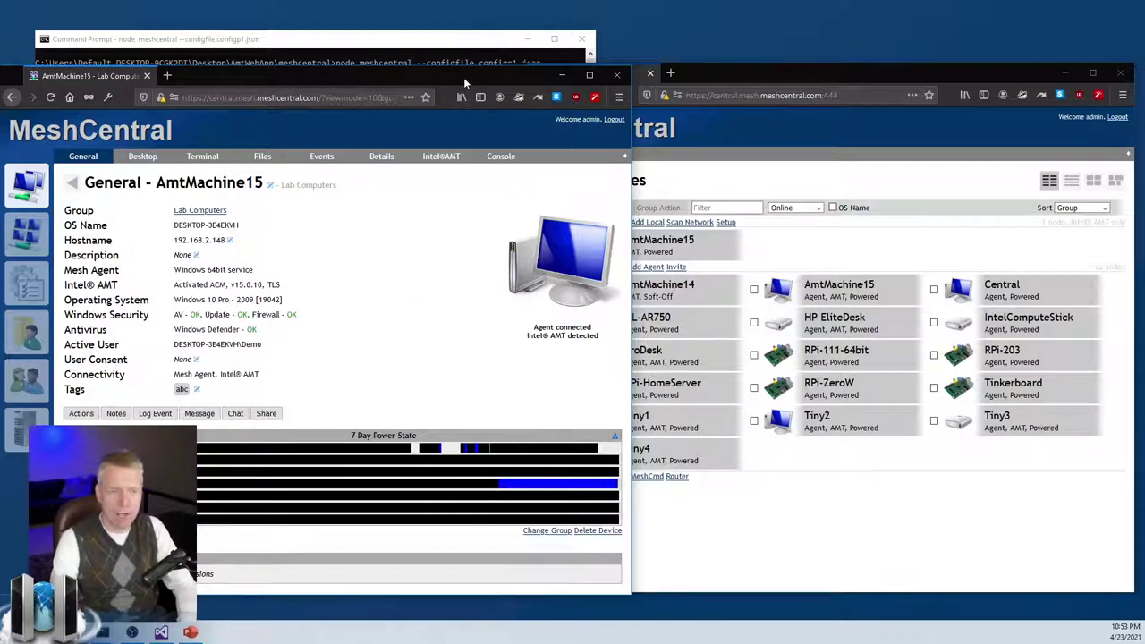
# - Move the first server's browser window clear of the consoles and stop the server running with configp1.json
pyautogui.moveTo(534, 79); pyautogui.dragTo(547, 332)
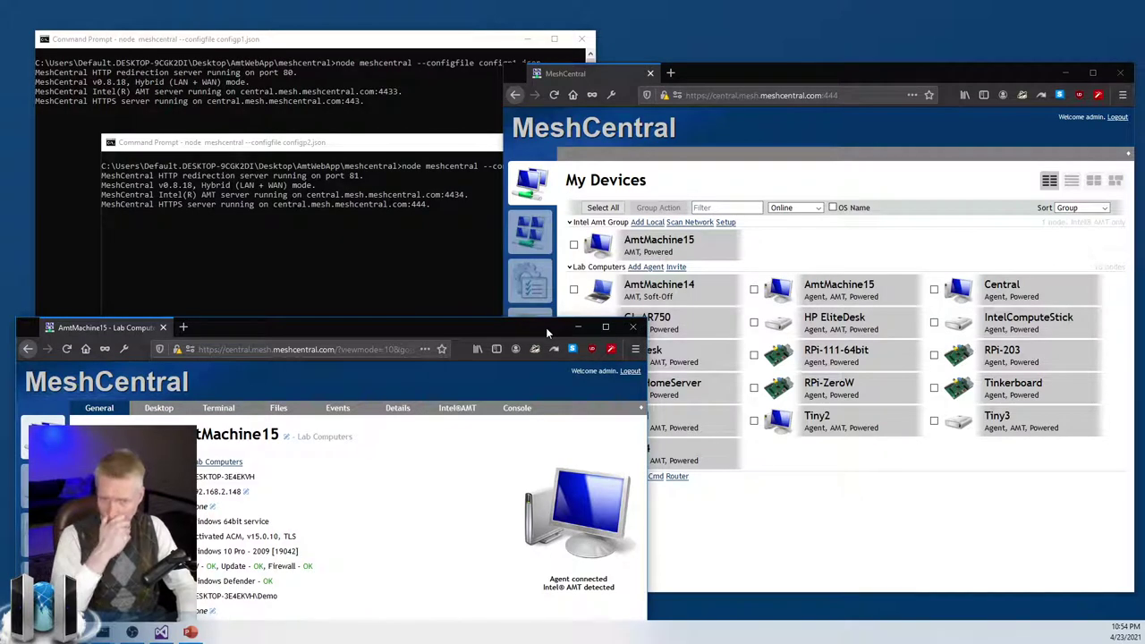
pyautogui.click(318, 55)
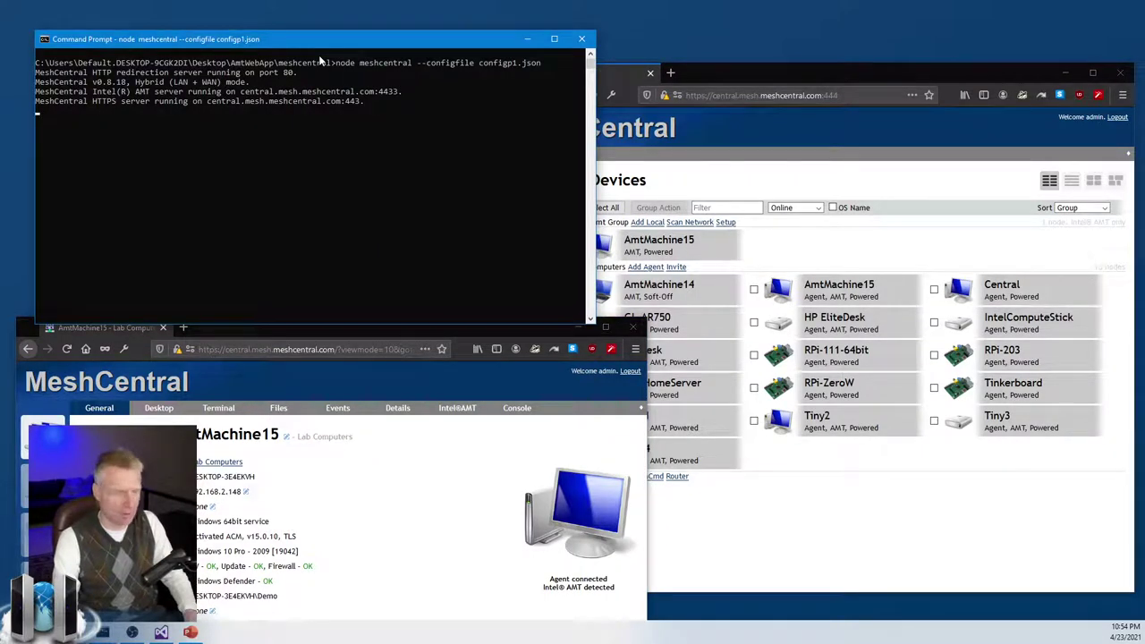
pyautogui.hotkey('ctrl', 'c')
# - Minimize the first server's browser window, show All devices on the second server, and make its window taller to fit the list
pyautogui.moveTo(361, 335)
pyautogui.mouseDown()
pyautogui.moveTo(358, 113)
pyautogui.moveTo(365, 446)
pyautogui.moveTo(436, 191)
pyautogui.moveTo(491, 155)
pyautogui.moveTo(381, 199)
pyautogui.moveTo(390, 208)
pyautogui.mouseUp()
pyautogui.click(587, 207)
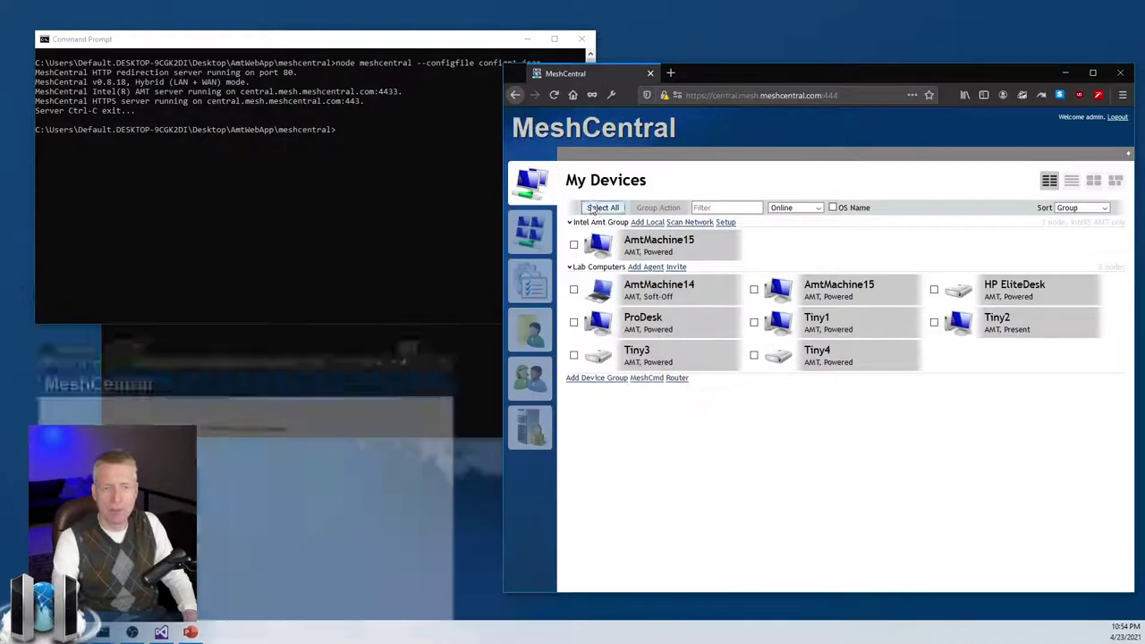
pyautogui.click(793, 208)
pyautogui.click(776, 220)
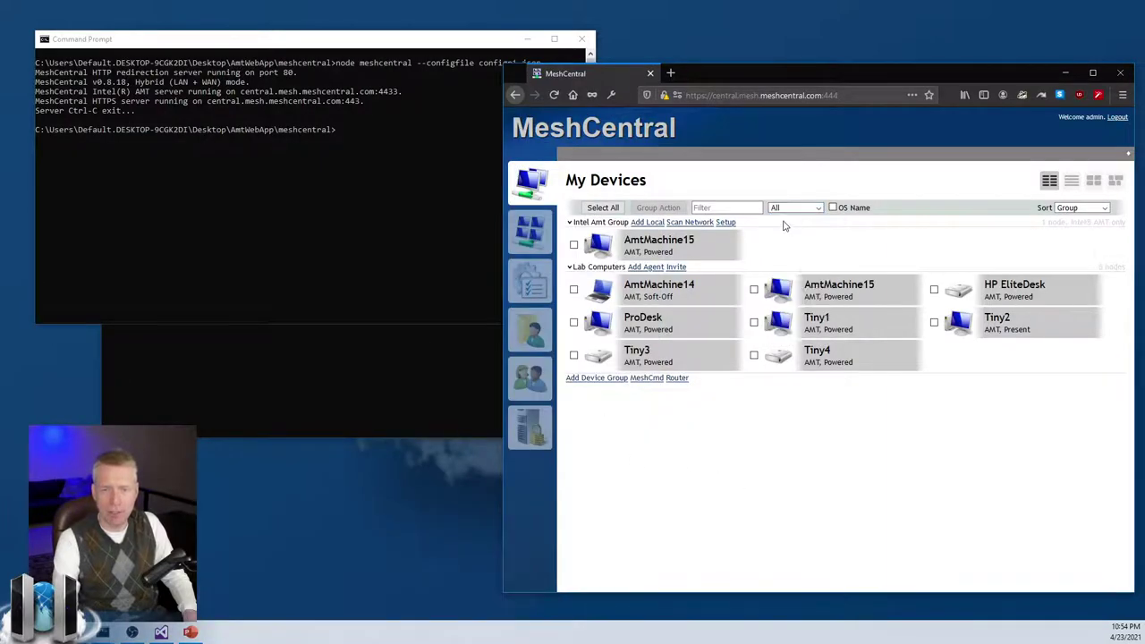
pyautogui.moveTo(869, 70); pyautogui.dragTo(863, 5)
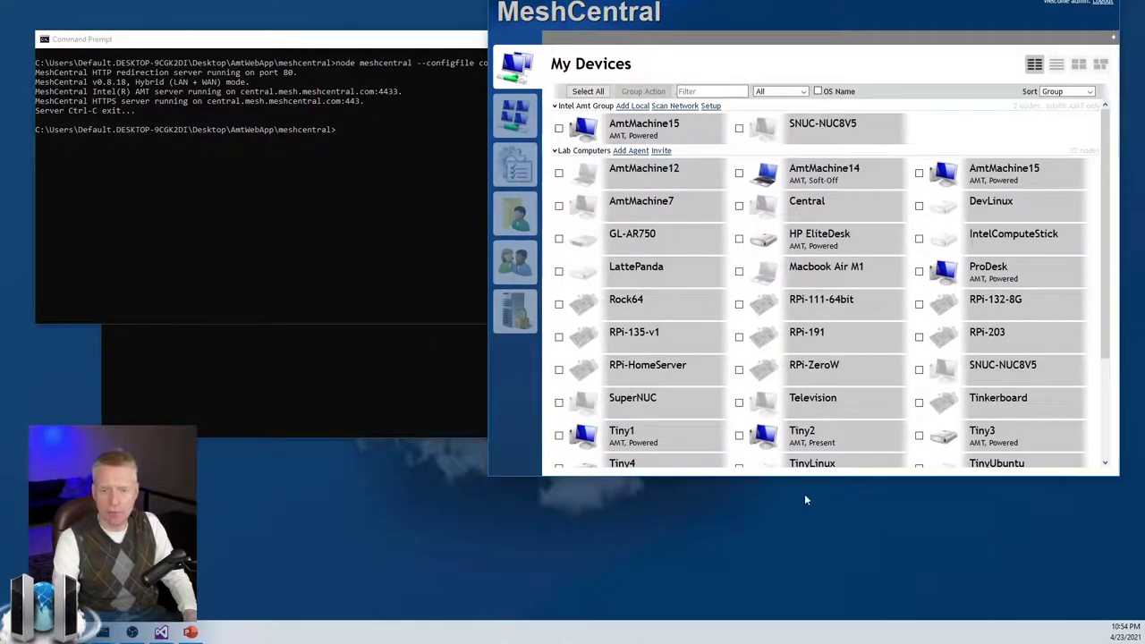
pyautogui.moveTo(807, 476); pyautogui.dragTo(808, 587)
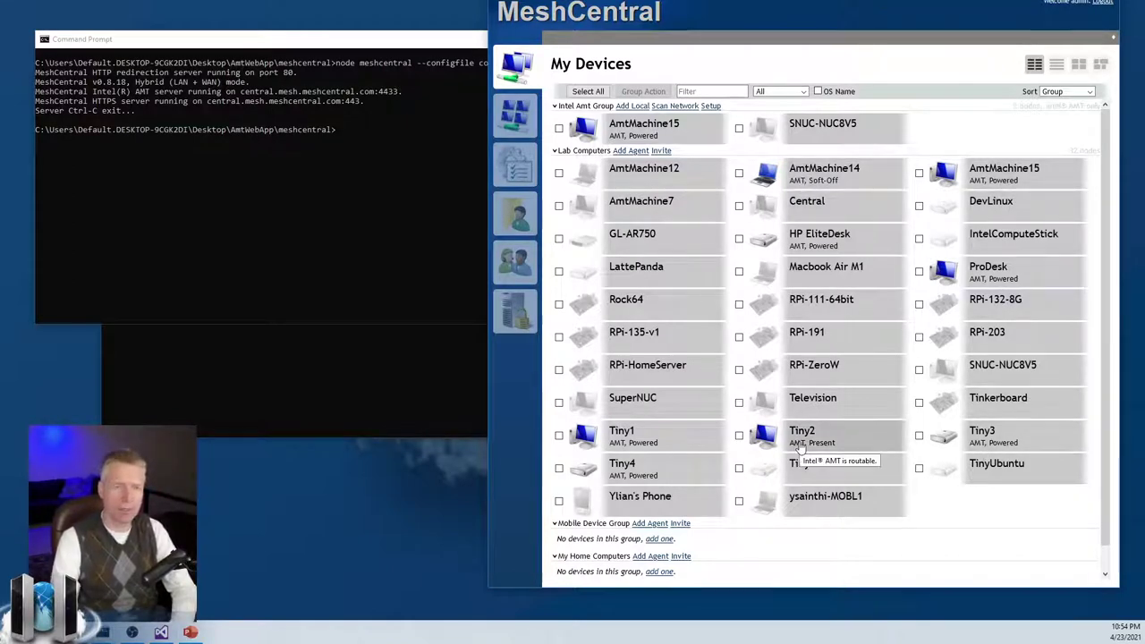
# - Compare the stopped configp1.json console with the second server's device list and the configp2.json console
pyautogui.click(176, 125)
pyautogui.moveTo(111, 81); pyautogui.dragTo(161, 81)
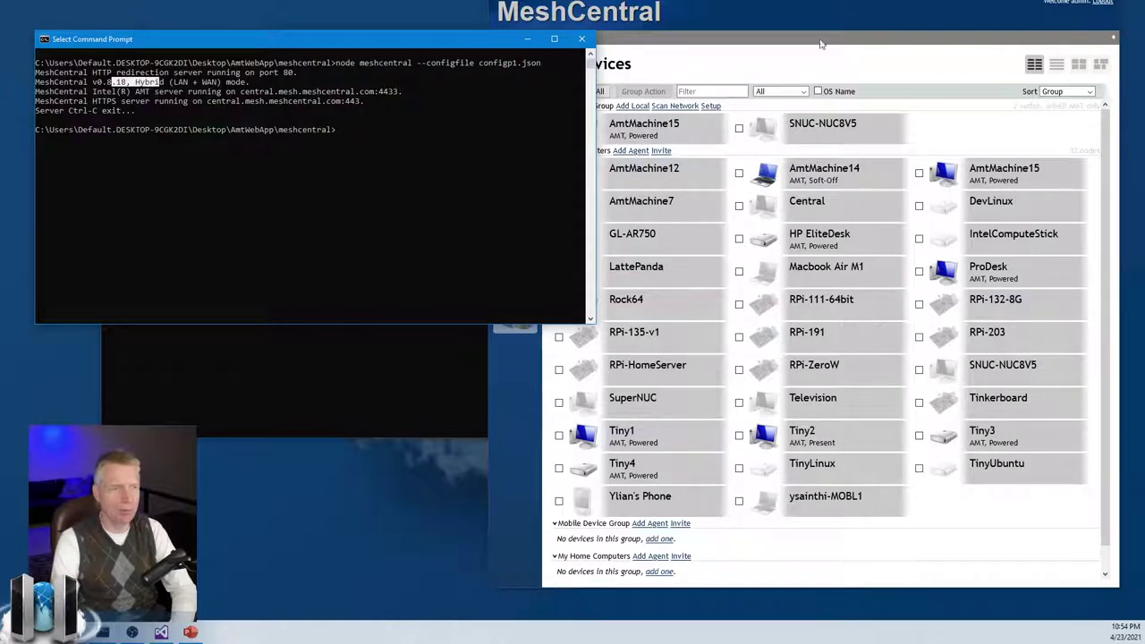
pyautogui.hotkey('alt', 'Tab')
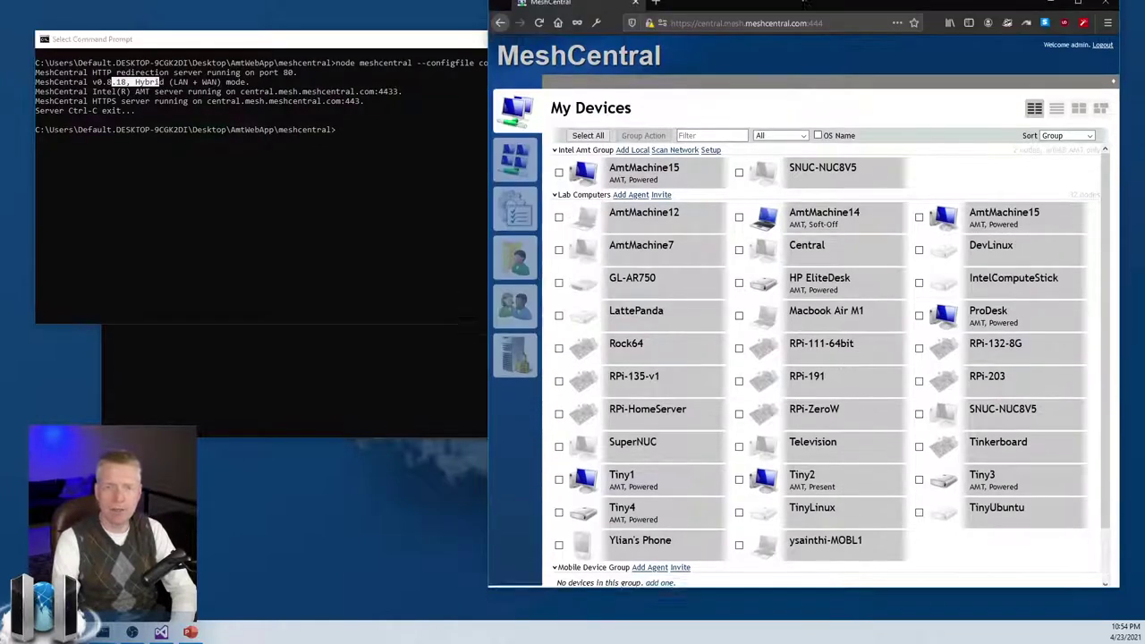
pyautogui.hotkey('alt', 'Tab')
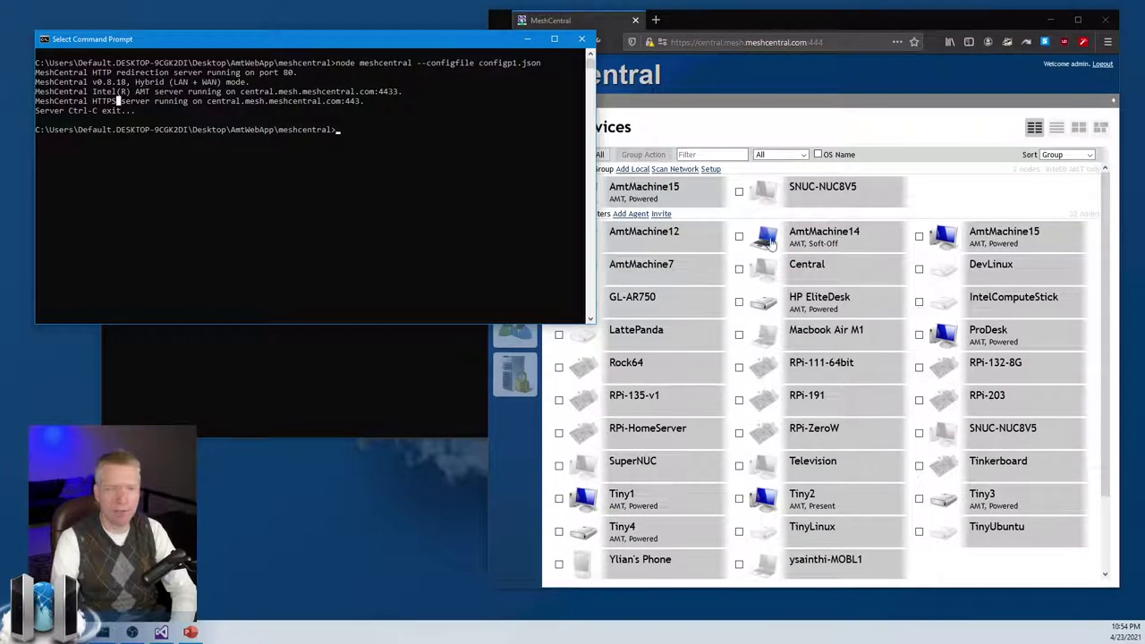
pyautogui.press('Escape')
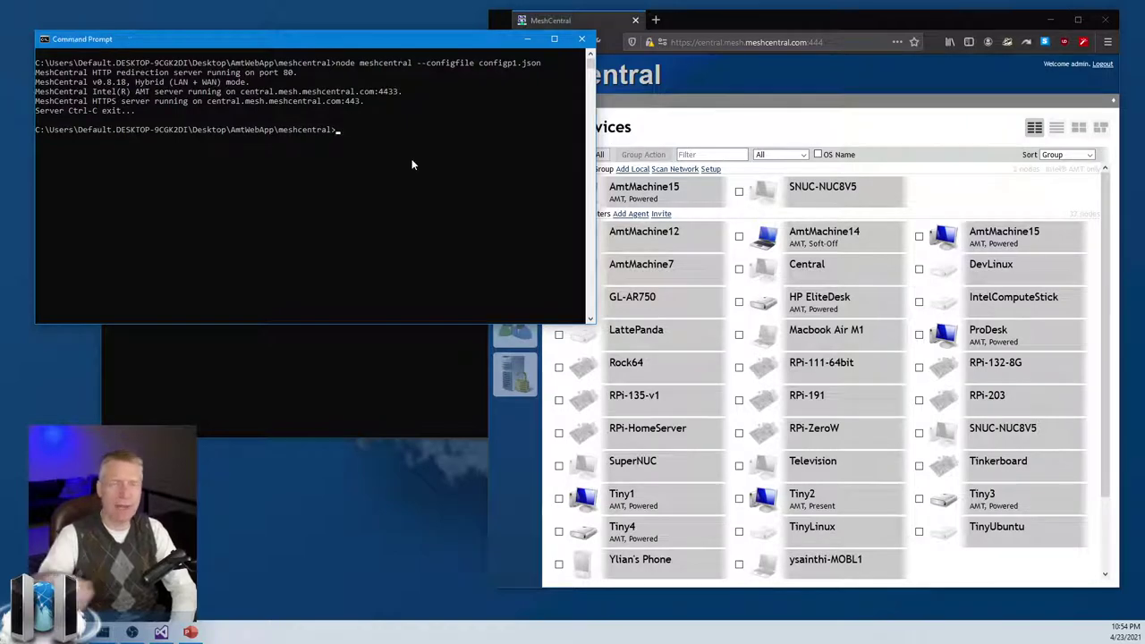
pyautogui.click(810, 130)
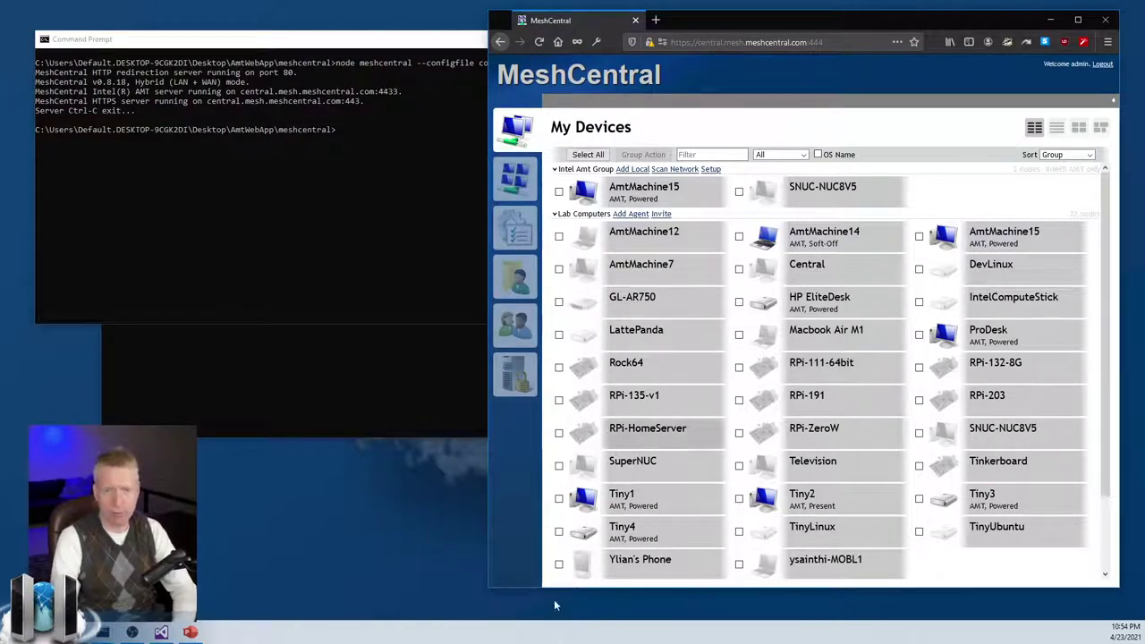
pyautogui.click(240, 392)
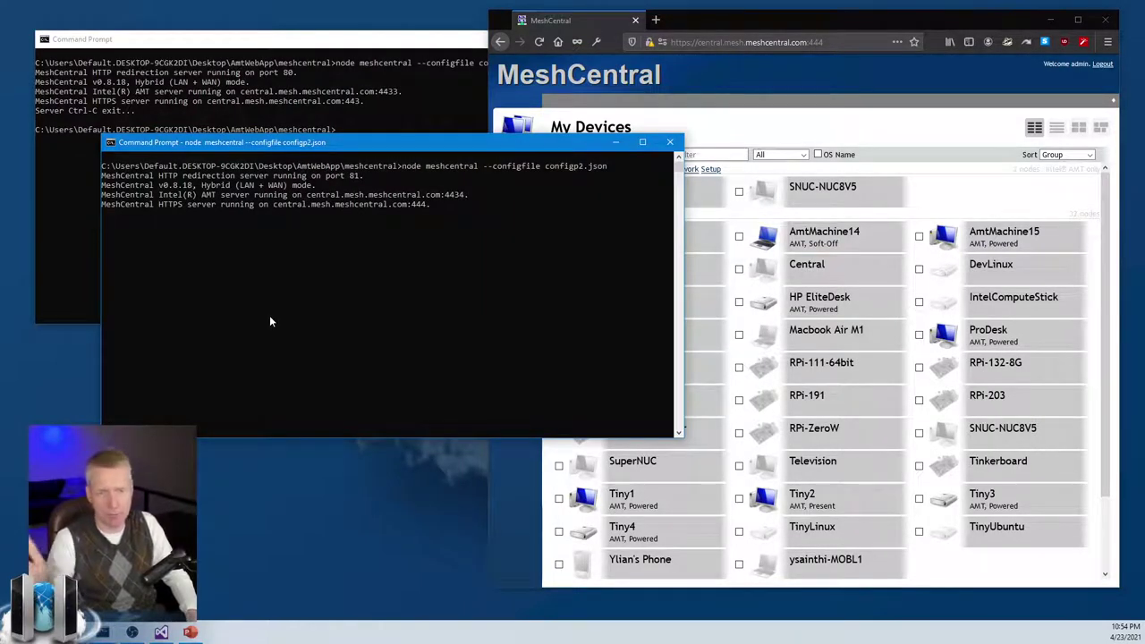
# - Restart the first server with node meshcentral --configfile configp1.json and bring the second server's device list forward
pyautogui.click(161, 90)
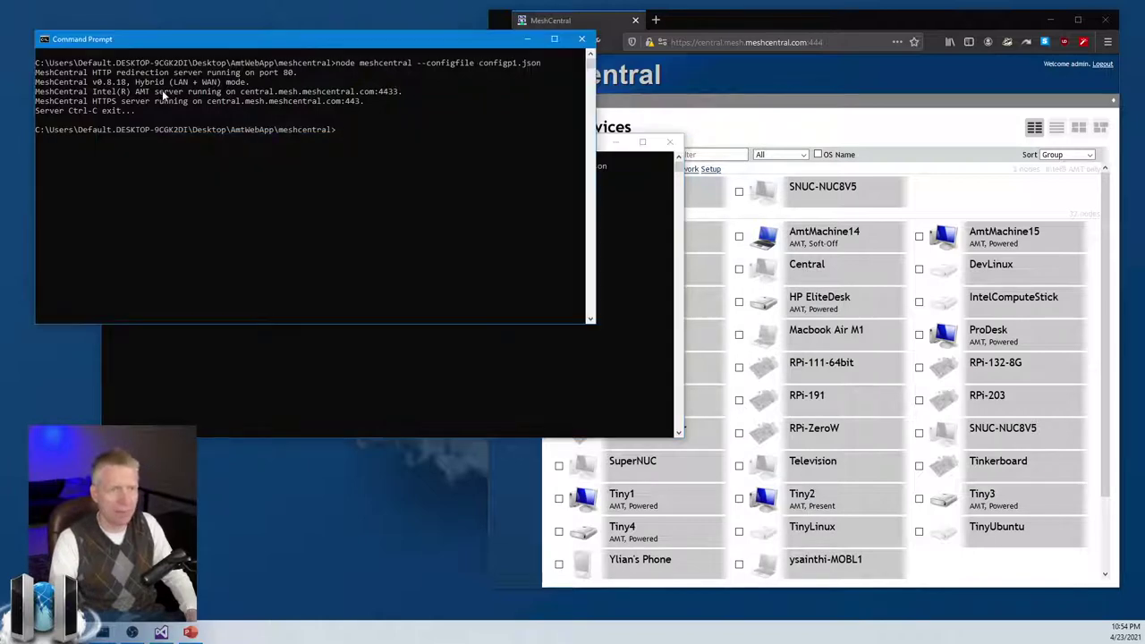
pyautogui.press('Up')
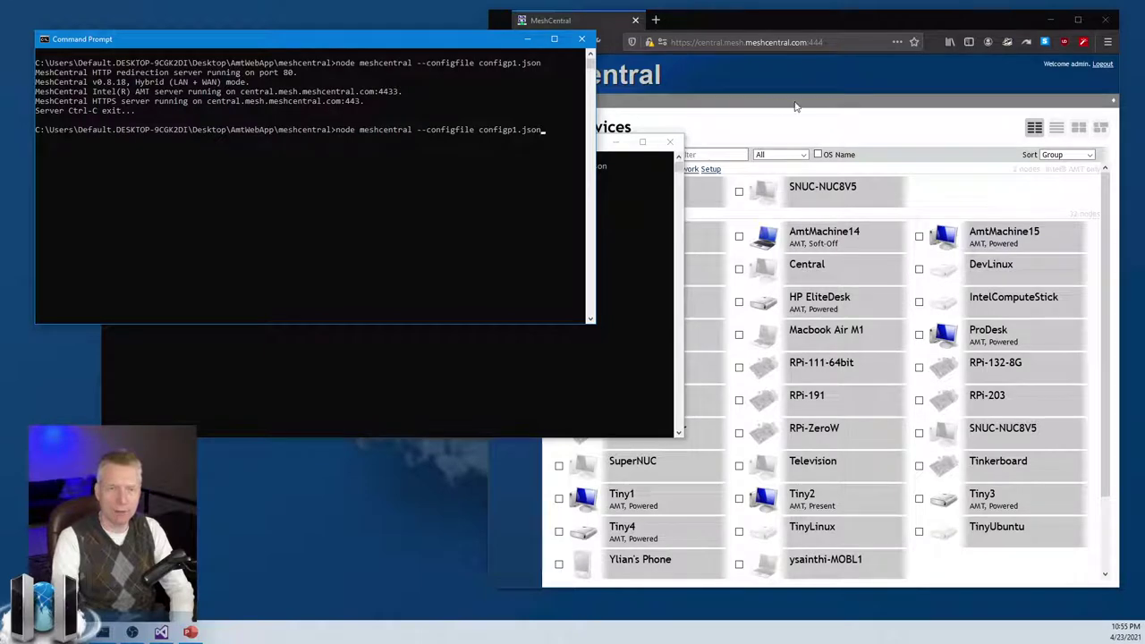
pyautogui.press('Return')
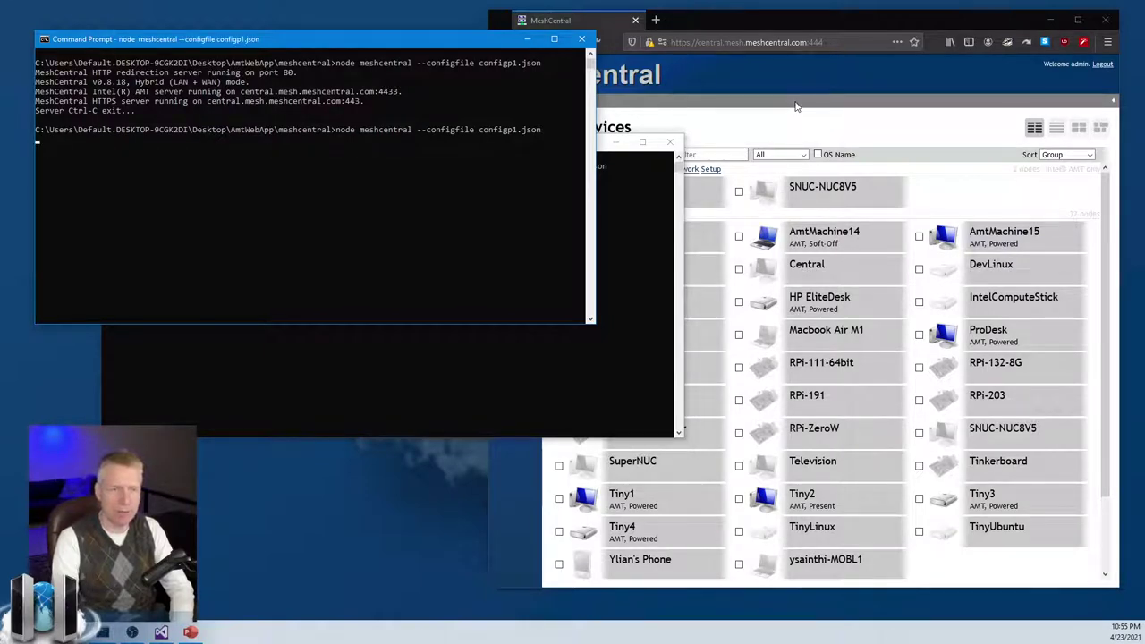
pyautogui.click(796, 105)
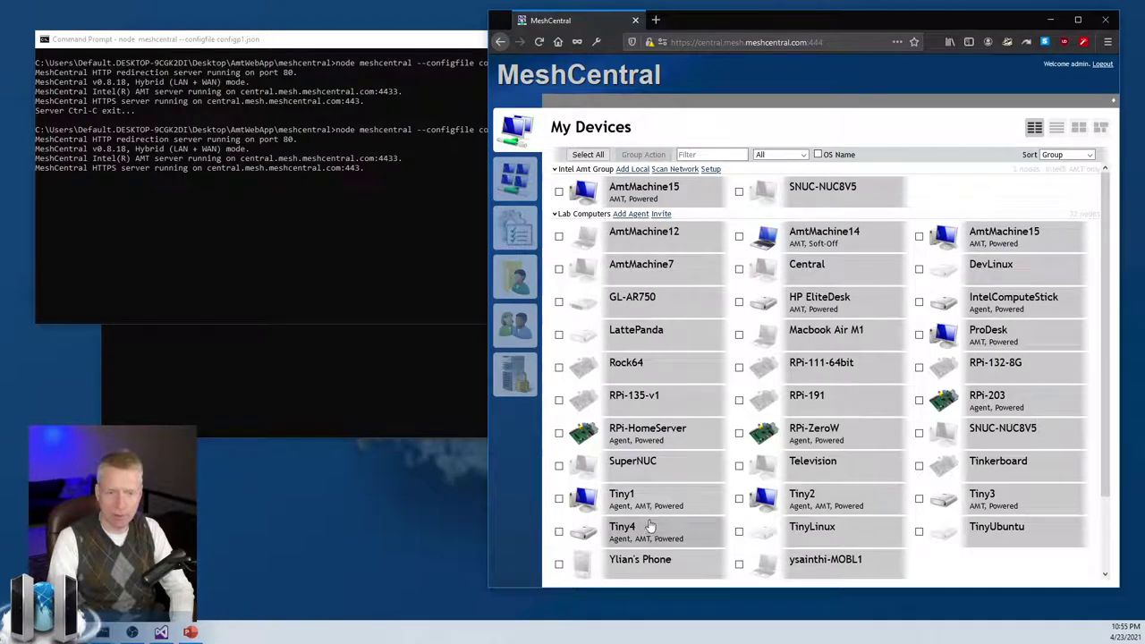
# - Open AmtMachine15 in Lab Computers on the second server, connect to its remote desktop, and disconnect the session
pyautogui.click(1018, 234)
pyautogui.click(631, 100)
pyautogui.click(566, 156)
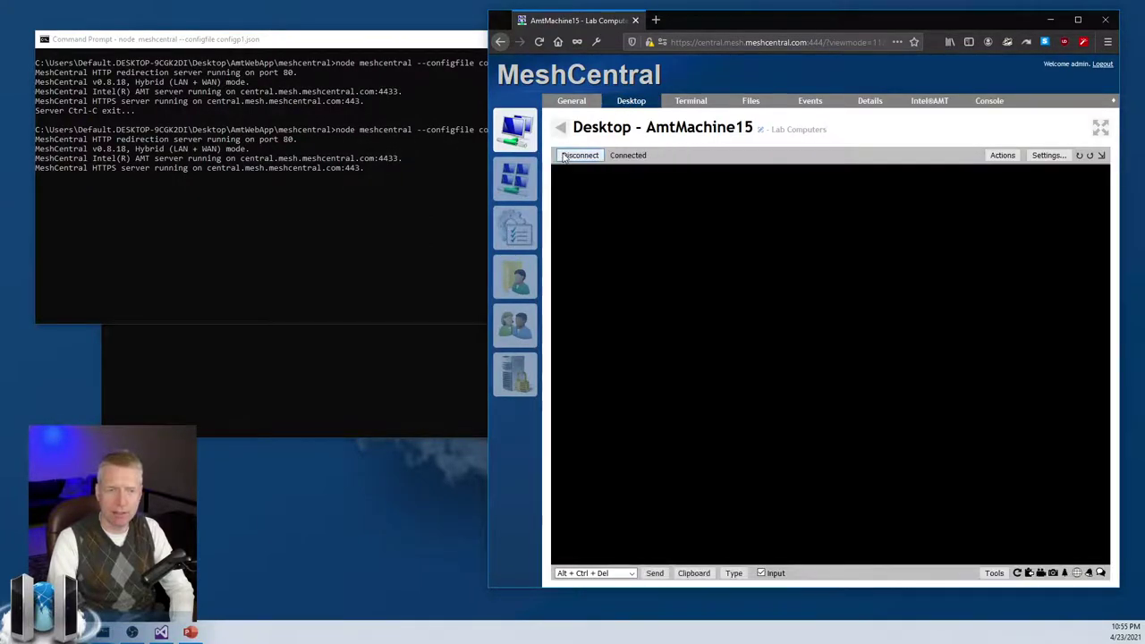
pyautogui.click(565, 156)
# - Connect to AmtMachine15's remote terminal, list the agent folder with dir, and disconnect the session
pyautogui.click(691, 100)
pyautogui.click(576, 156)
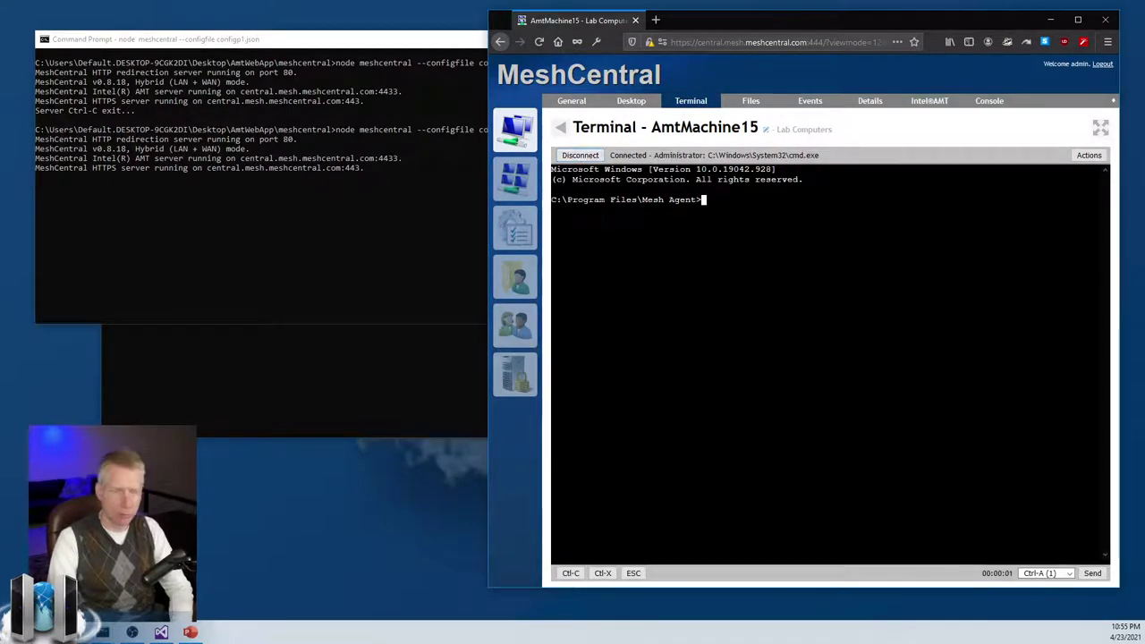
pyautogui.write('dir')
pyautogui.press('Return')
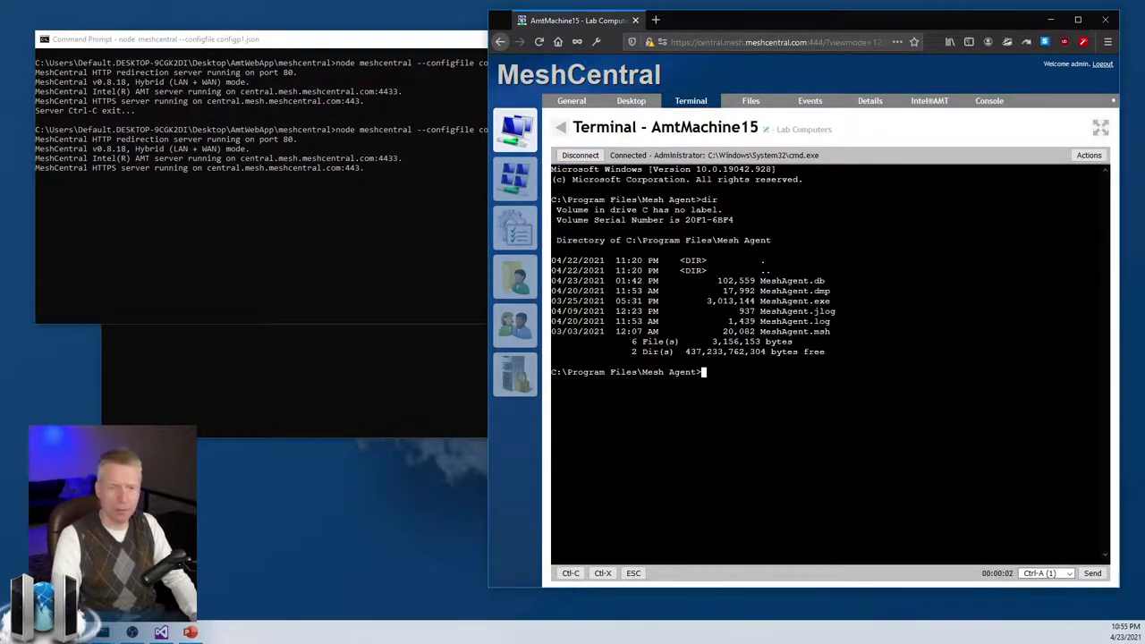
pyautogui.click(579, 155)
# - Return the second server to its device list and bring the first server's AmtMachine15 window back up beside it
pyautogui.click(572, 101)
pyautogui.click(516, 133)
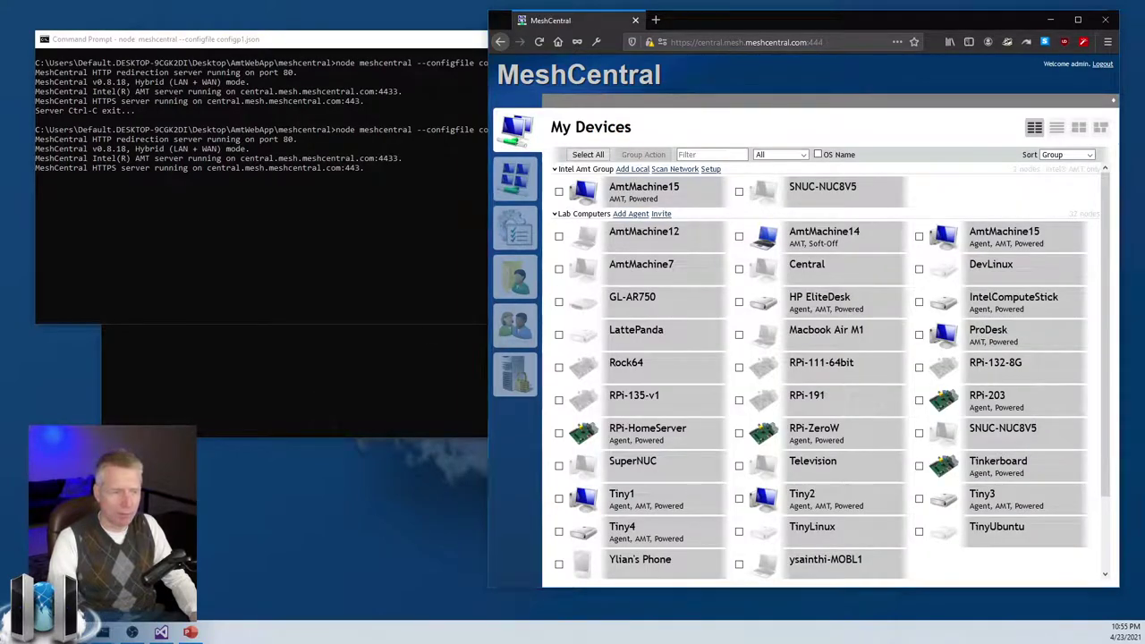
pyautogui.hotkey('alt', 'Tab')
pyautogui.moveTo(354, 211); pyautogui.dragTo(350, 95)
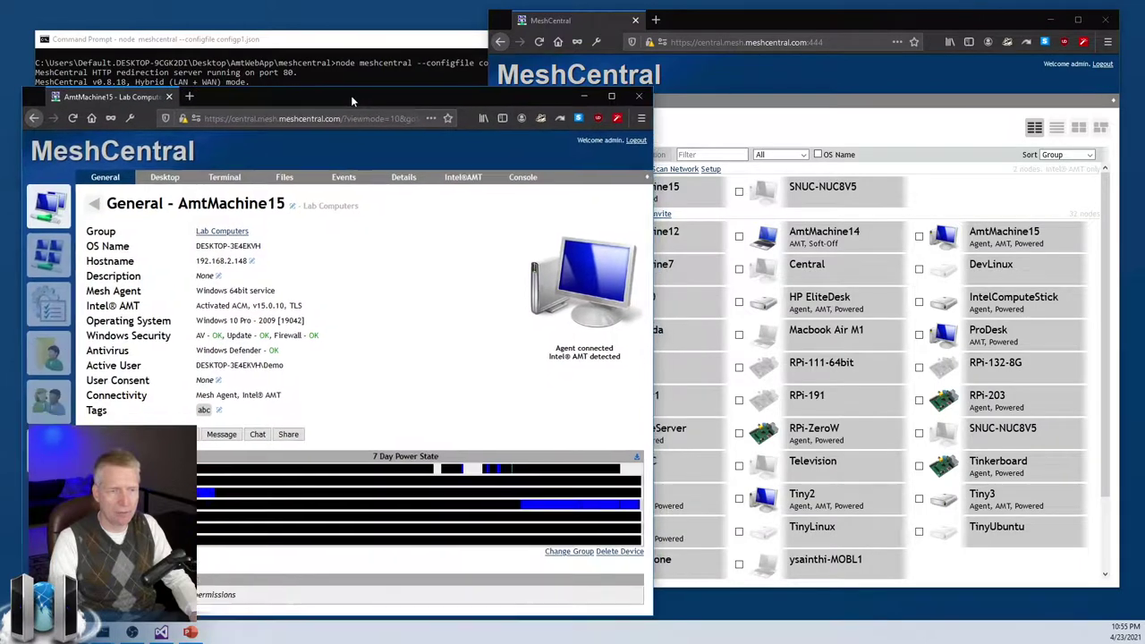
# - Return the first server to its device list, move its window down to uncover the command prompt, and bring the second server's window forward
pyautogui.click(49, 206)
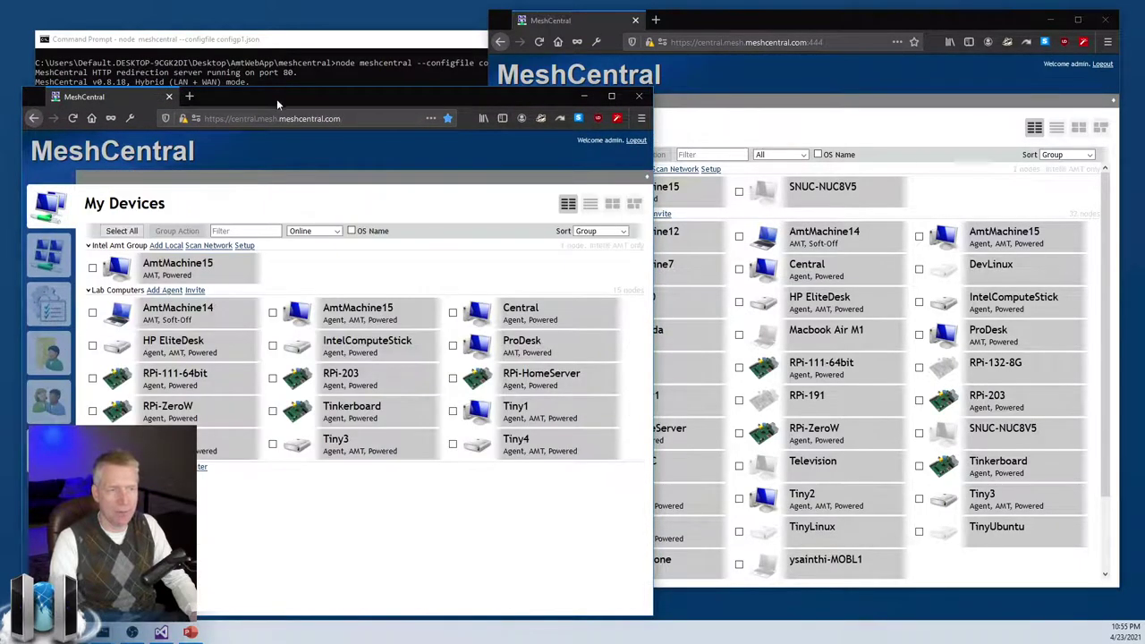
pyautogui.moveTo(277, 96); pyautogui.dragTo(264, 201)
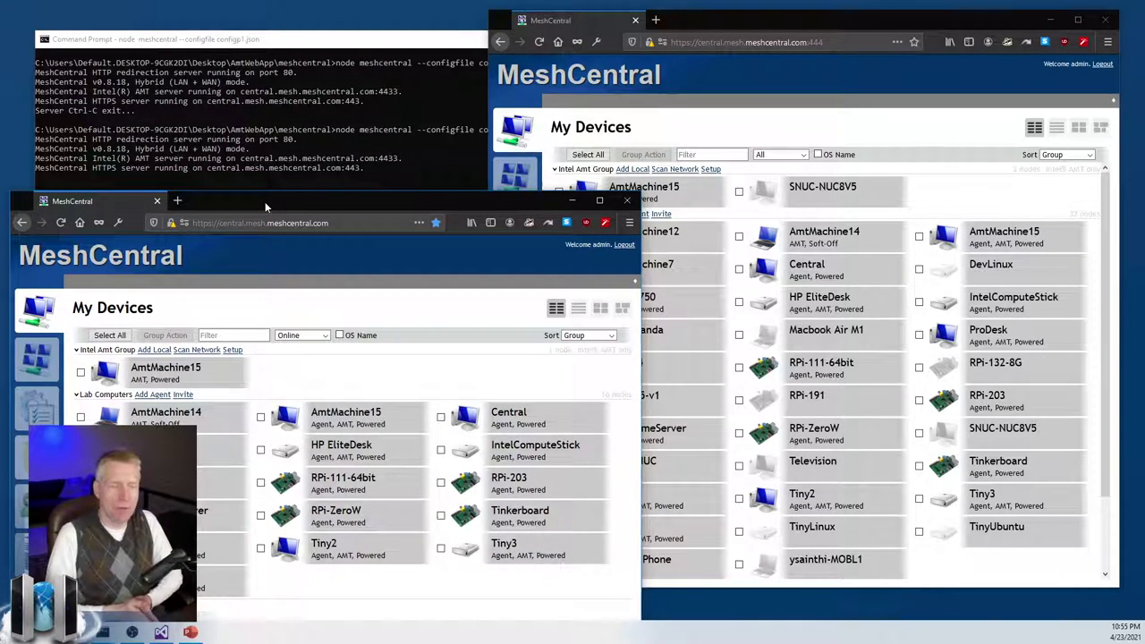
pyautogui.click(519, 179)
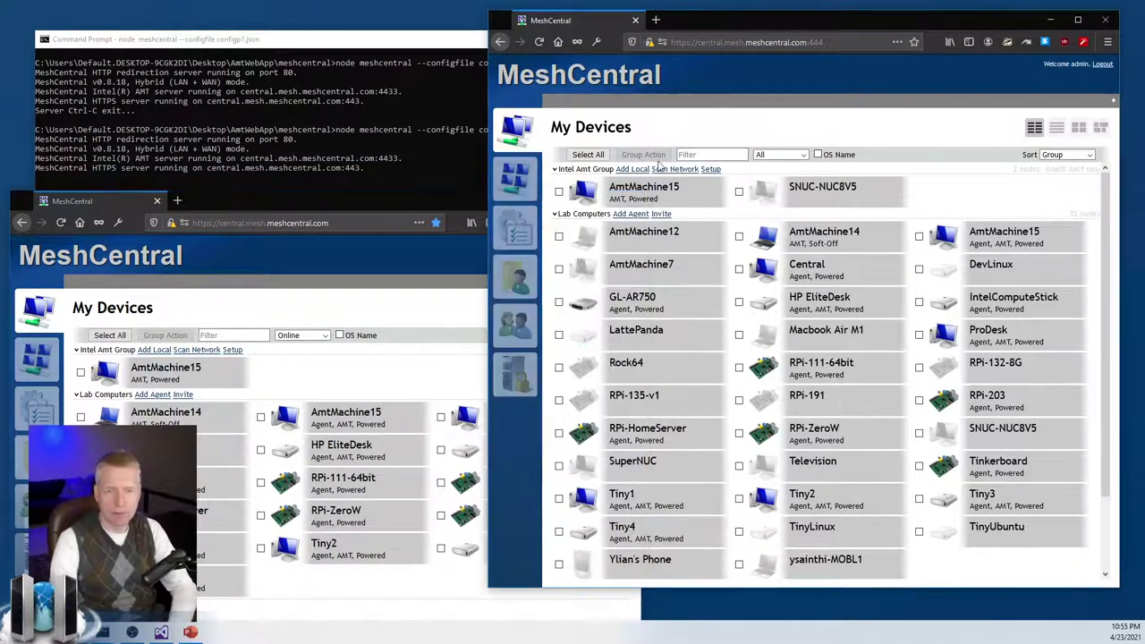
# - Open the second server's My Server page and examine its connection statistics for the last 3 hours
pyautogui.click(519, 371)
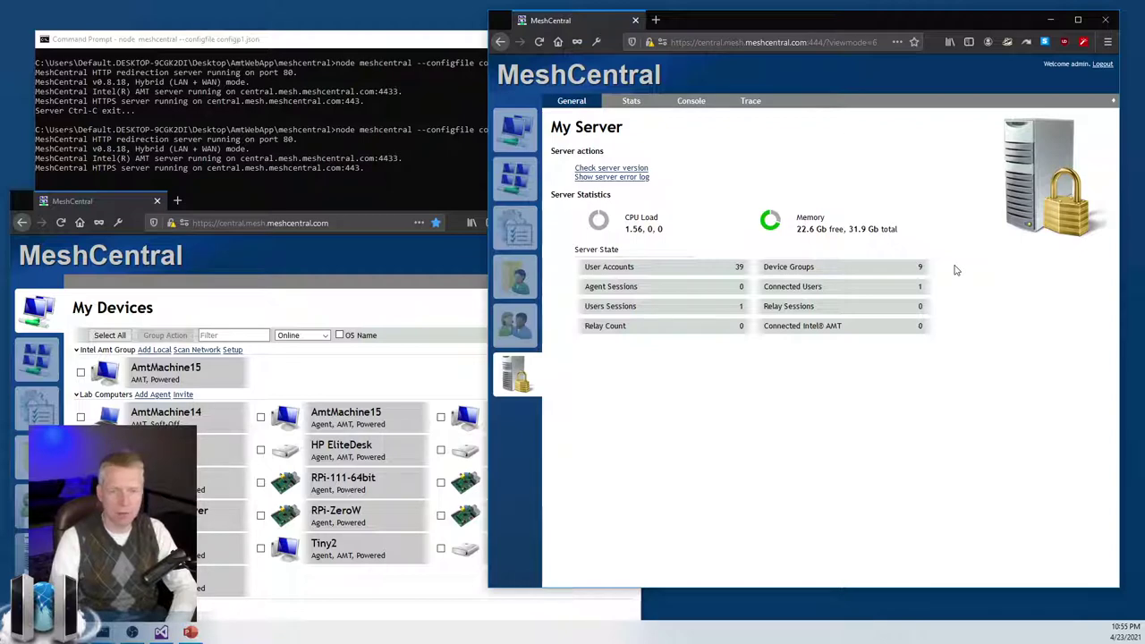
pyautogui.click(644, 105)
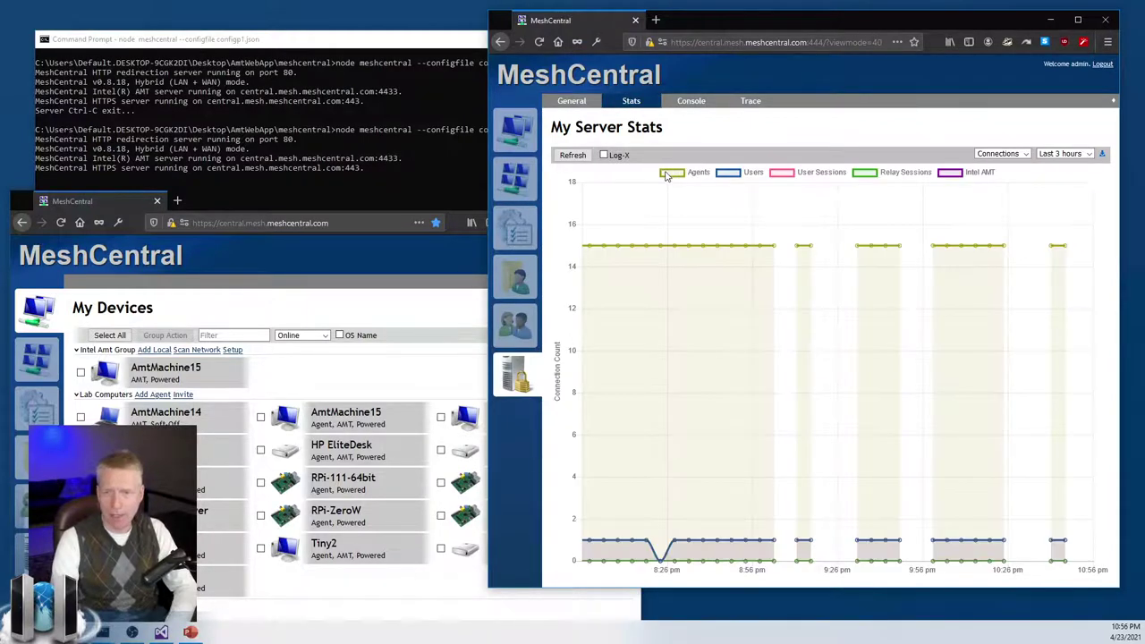
pyautogui.click(999, 153)
pyautogui.click(1001, 156)
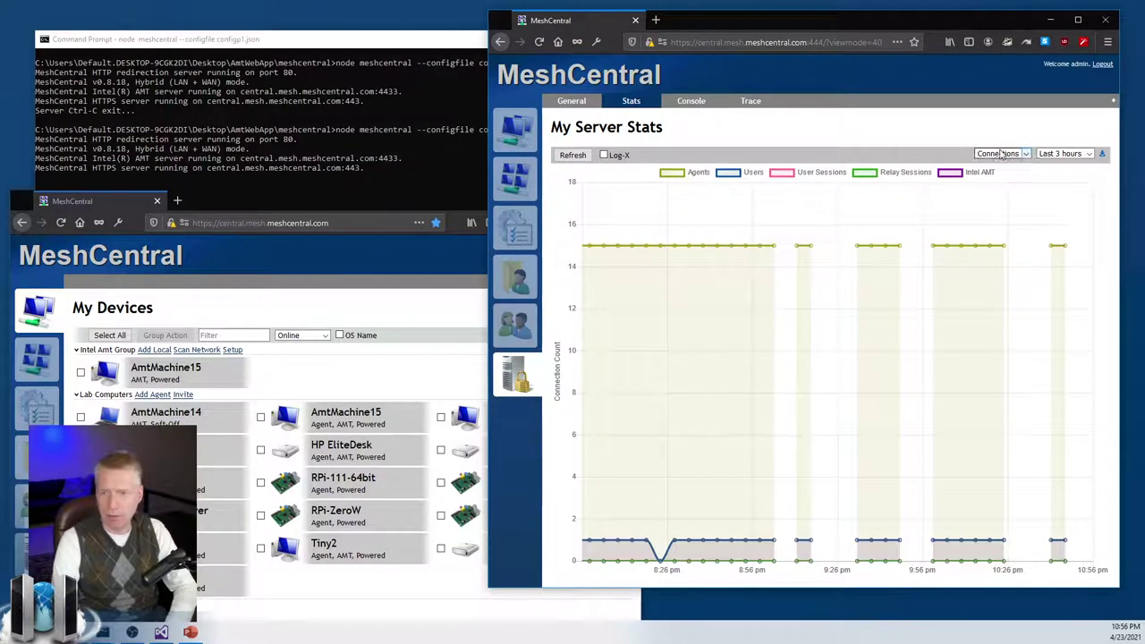
pyautogui.click(1060, 153)
pyautogui.click(1044, 158)
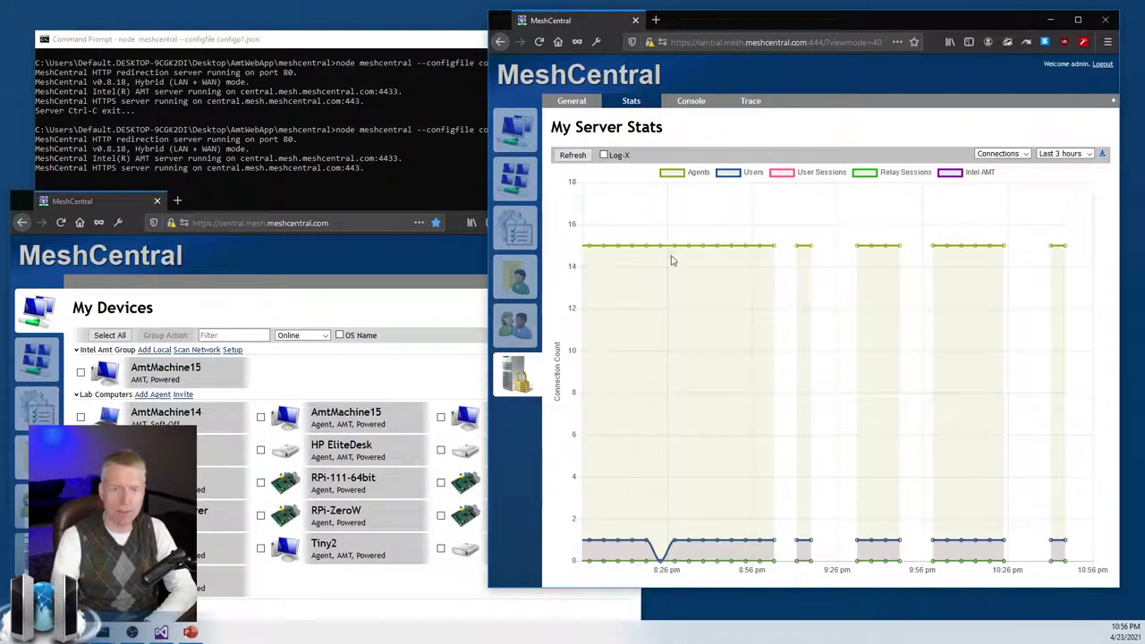
# - View the second server's console, trace and general pages, and return it to its device list
pyautogui.click(701, 103)
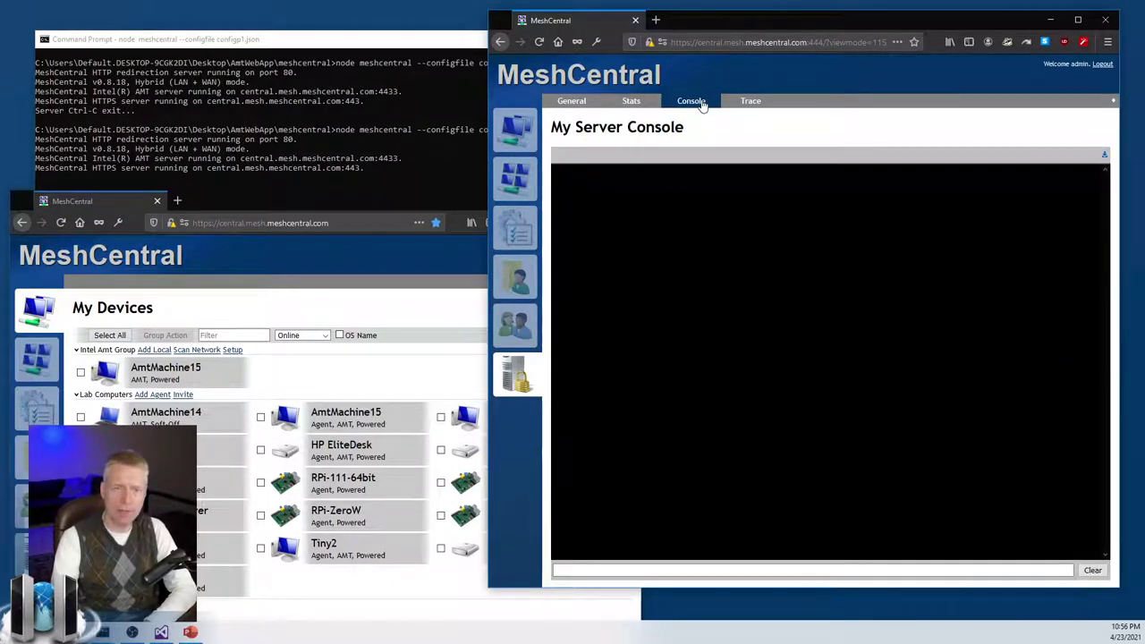
pyautogui.click(750, 102)
pyautogui.click(570, 103)
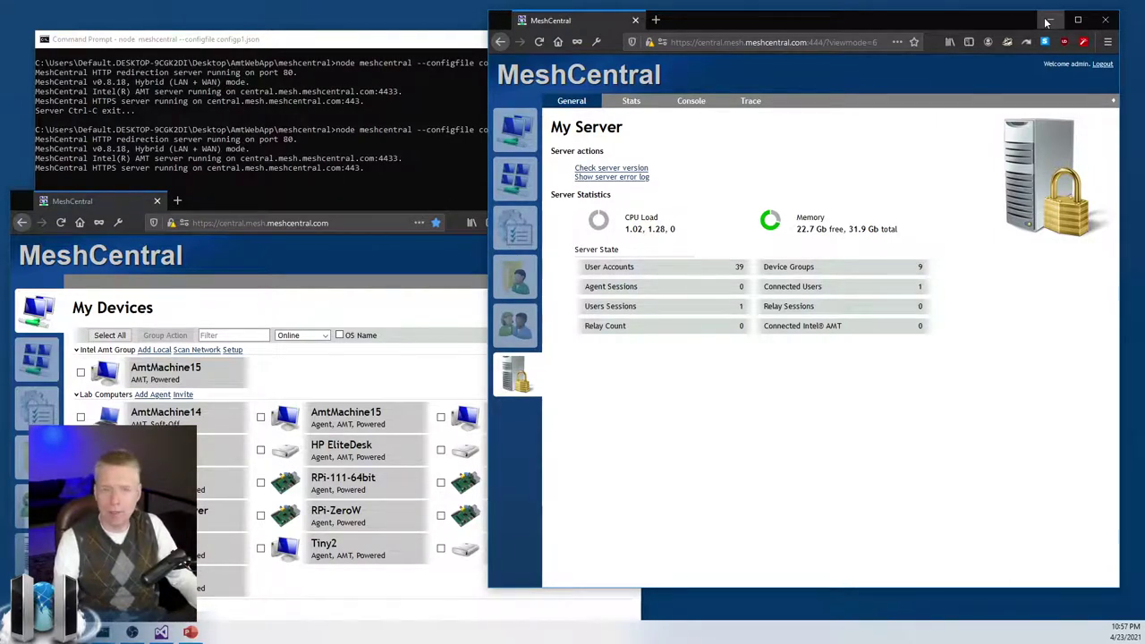
pyautogui.click(523, 127)
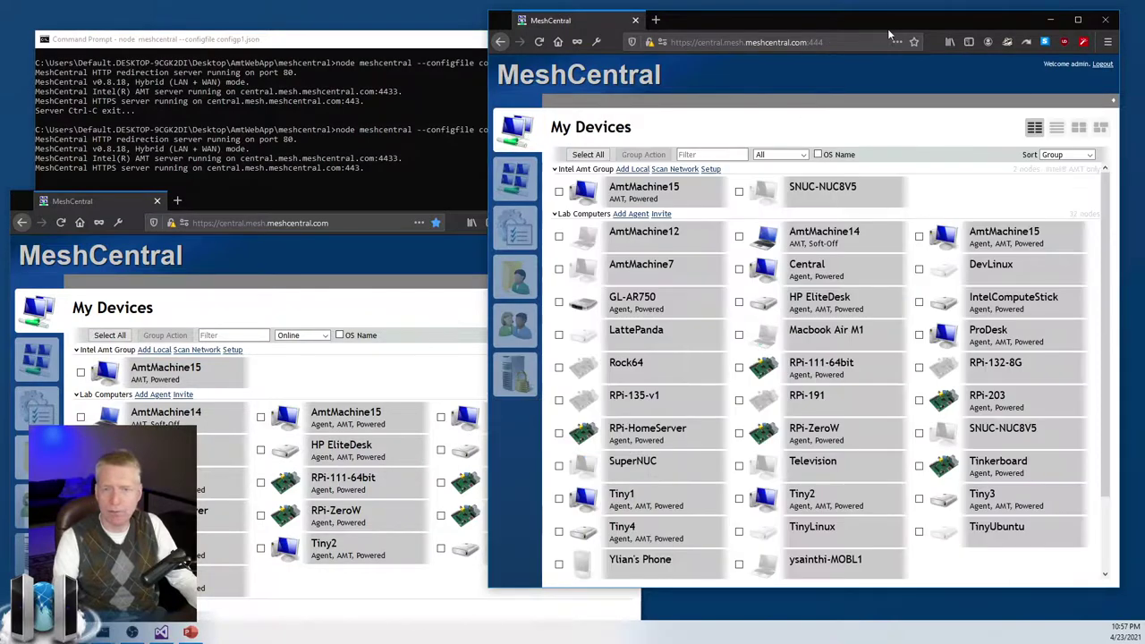
pyautogui.moveTo(889, 32); pyautogui.dragTo(893, 29)
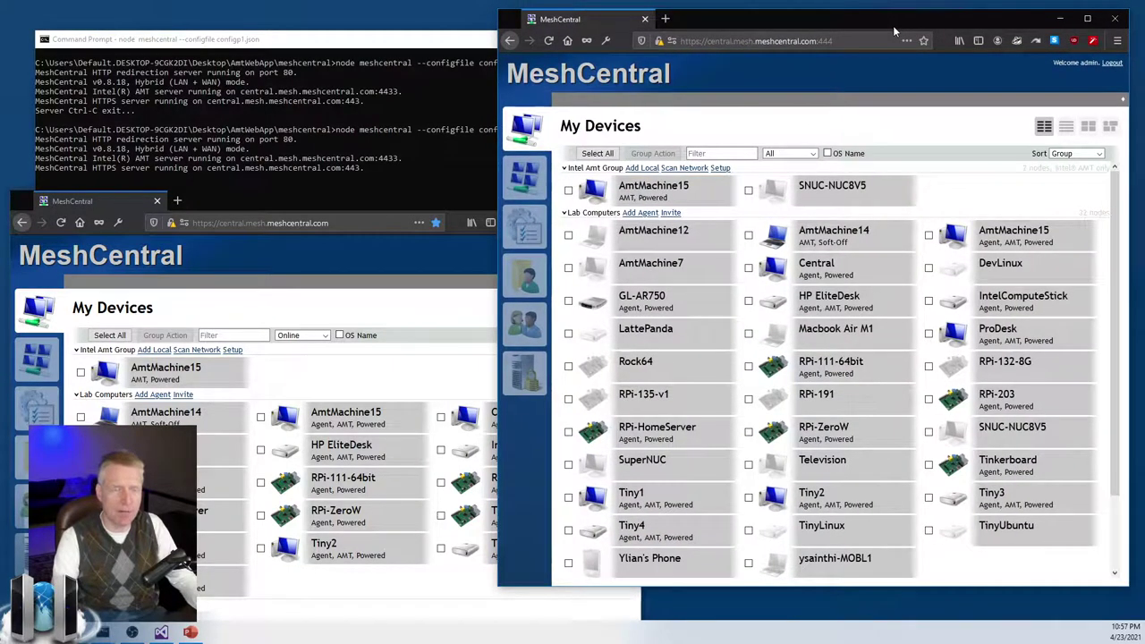